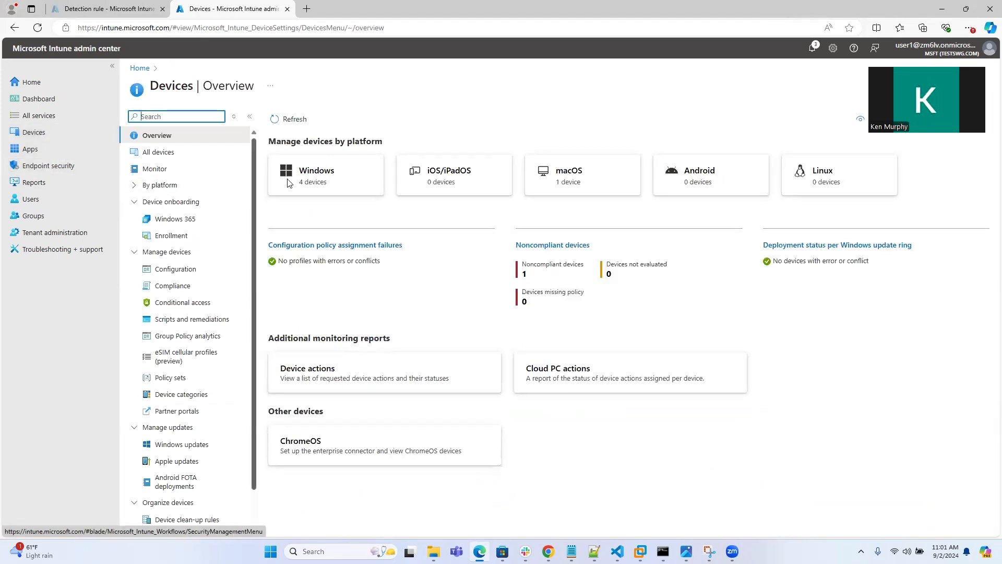
Open the Windows devices list and the KENWIN11-1 device's overview
{"action": "left_click", "coordinate": [364, 182]}
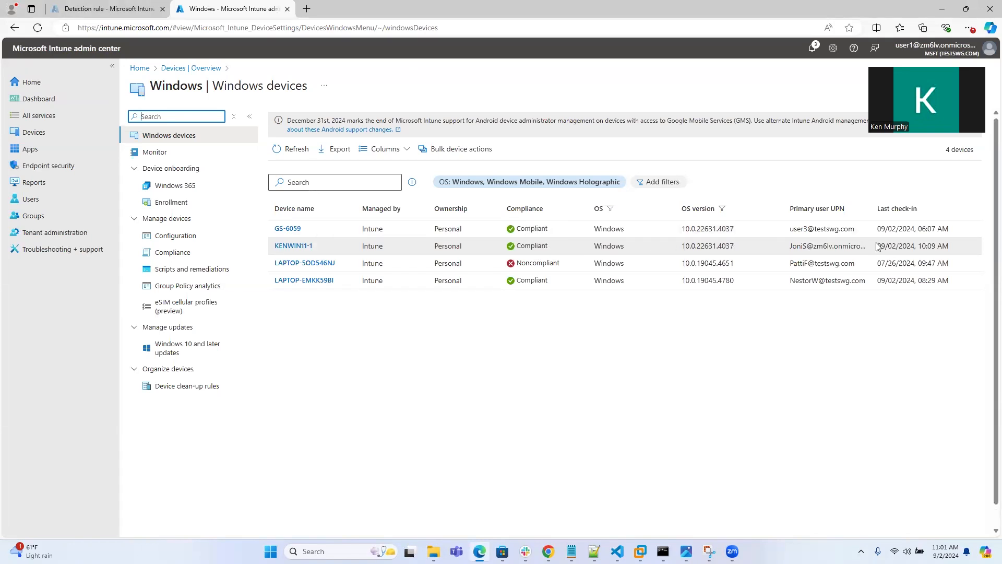
{"action": "left_click_drag", "start_coordinate": [876, 246], "coordinate": [954, 245]}
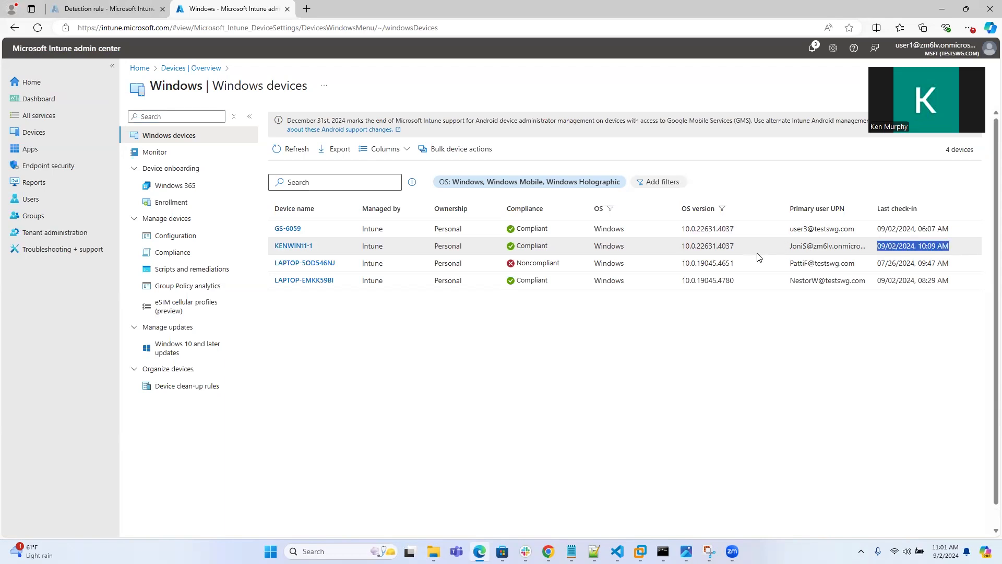
{"action": "left_click_drag", "start_coordinate": [789, 247], "coordinate": [851, 241]}
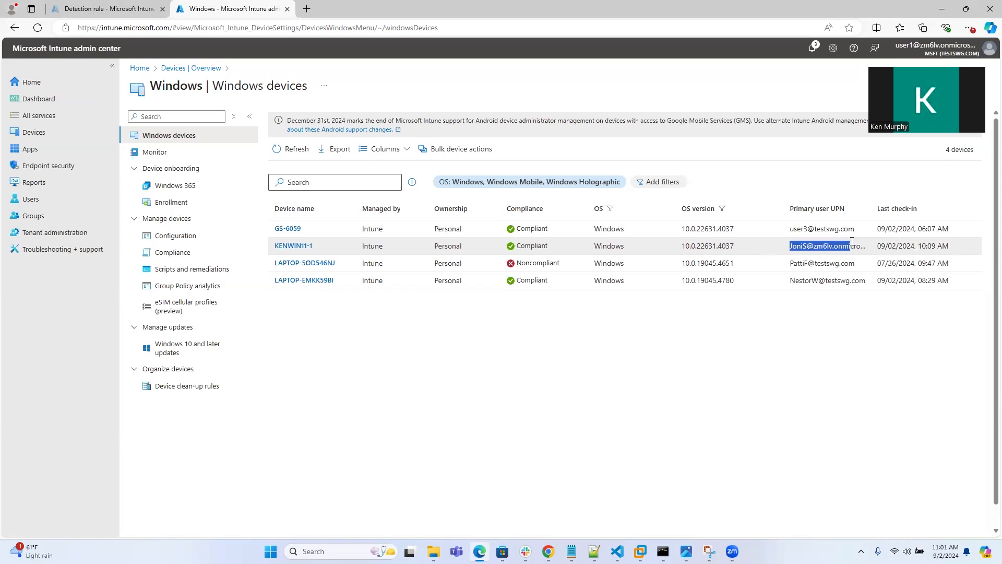
{"action": "left_click", "coordinate": [303, 246]}
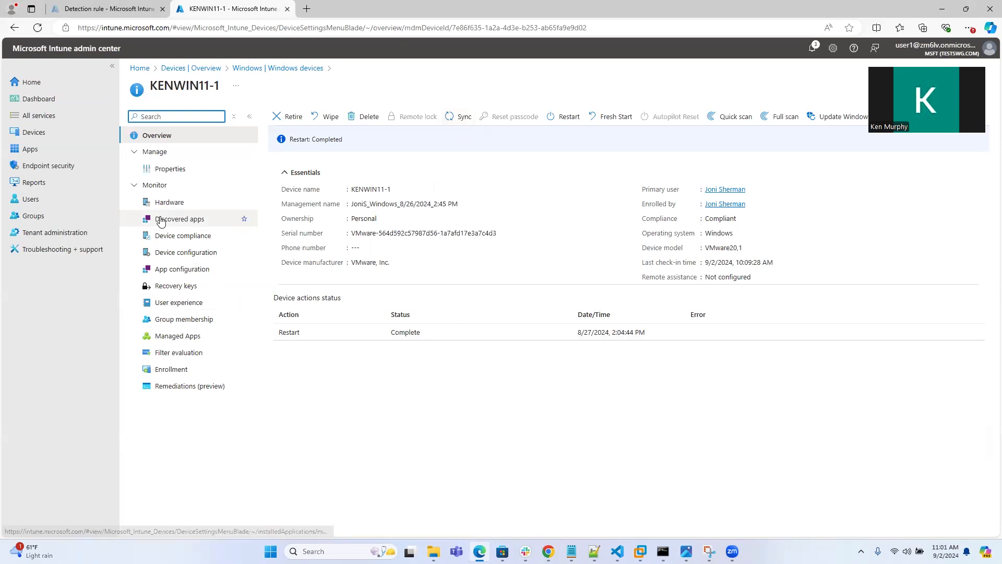
Open the member list of the Test Win Unknown User group
{"action": "left_click", "coordinate": [39, 217]}
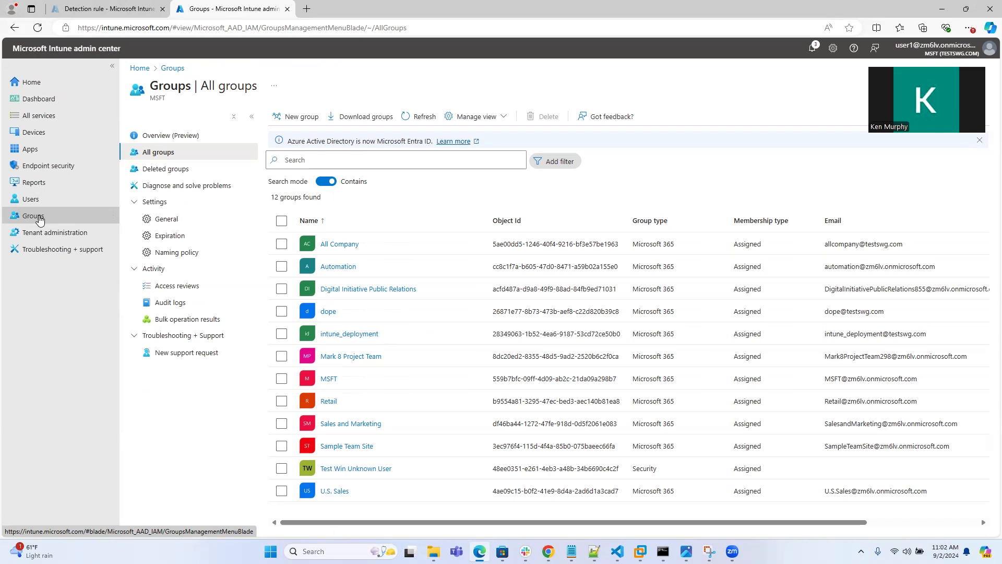
{"action": "left_click", "coordinate": [442, 472]}
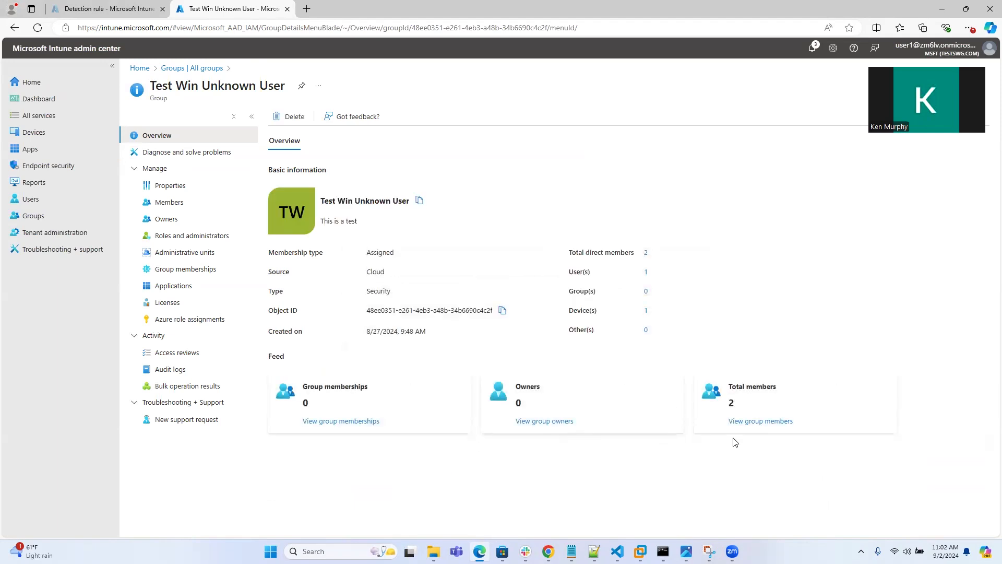
{"action": "left_click", "coordinate": [767, 421]}
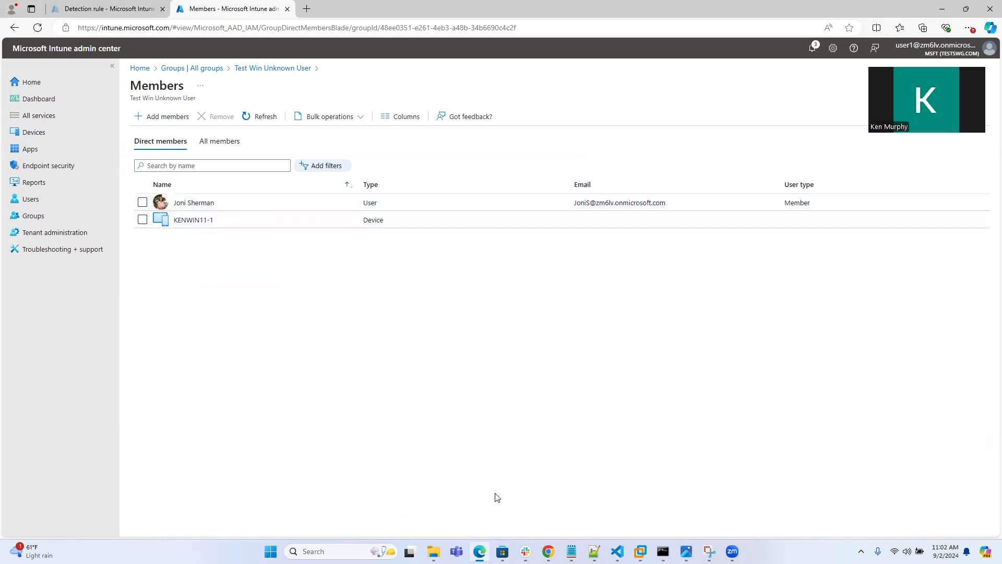
Browse the InTuneProd folder and its dope_security_windows_1.0.13887 subfolder in File Explorer
{"action": "mouse_move", "coordinate": [433, 548]}
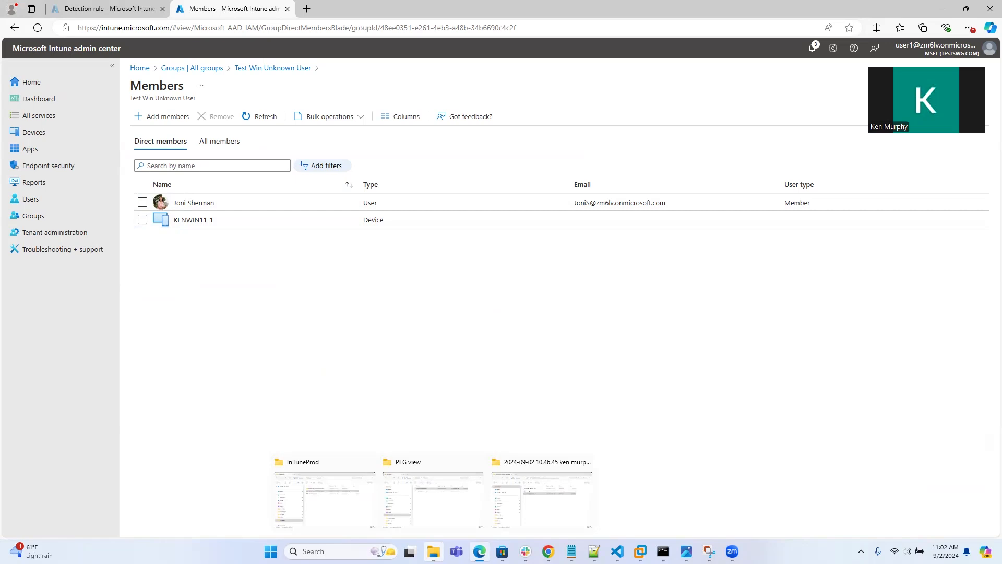
{"action": "left_click", "coordinate": [340, 507]}
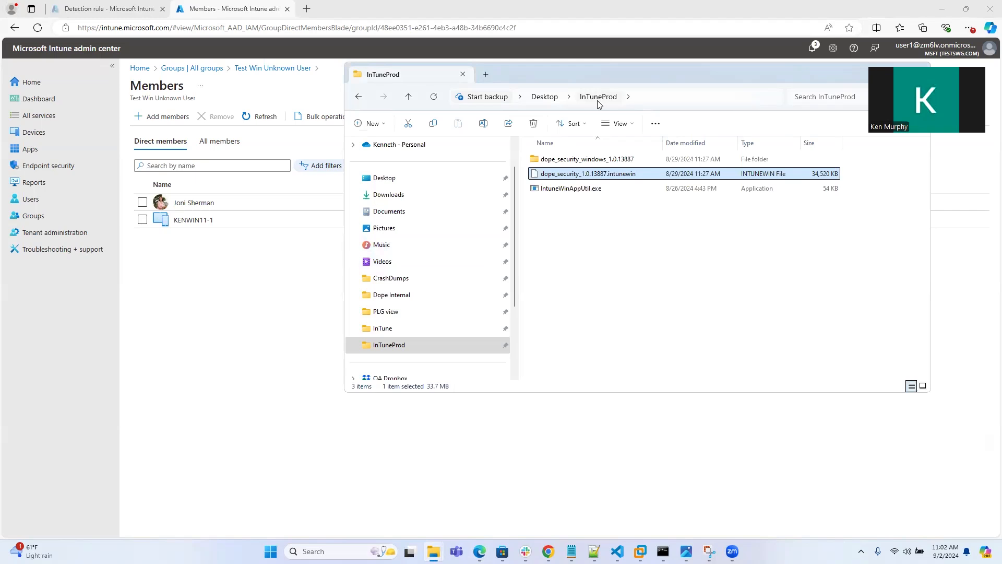
{"action": "left_click", "coordinate": [605, 163]}
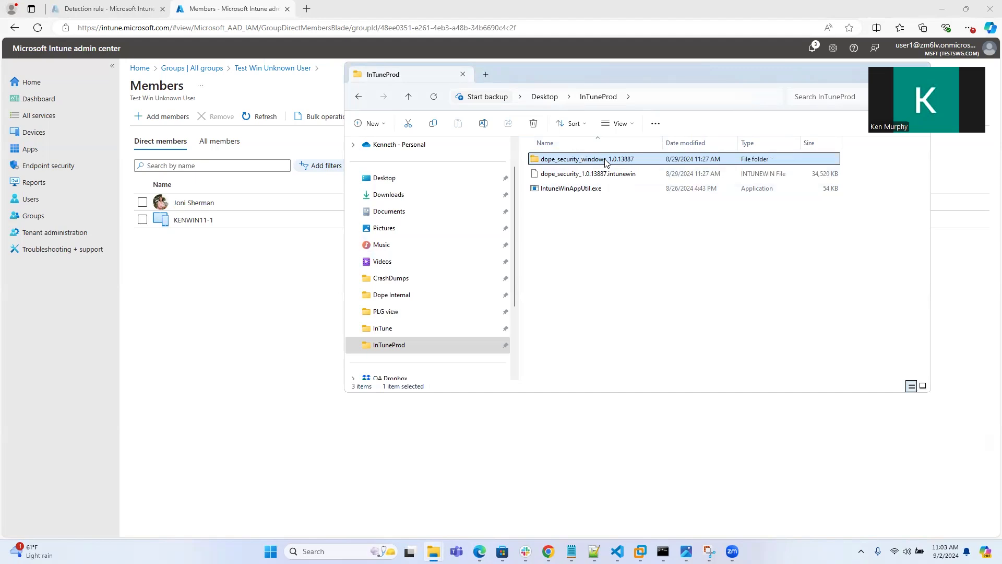
{"action": "double_click", "coordinate": [641, 163]}
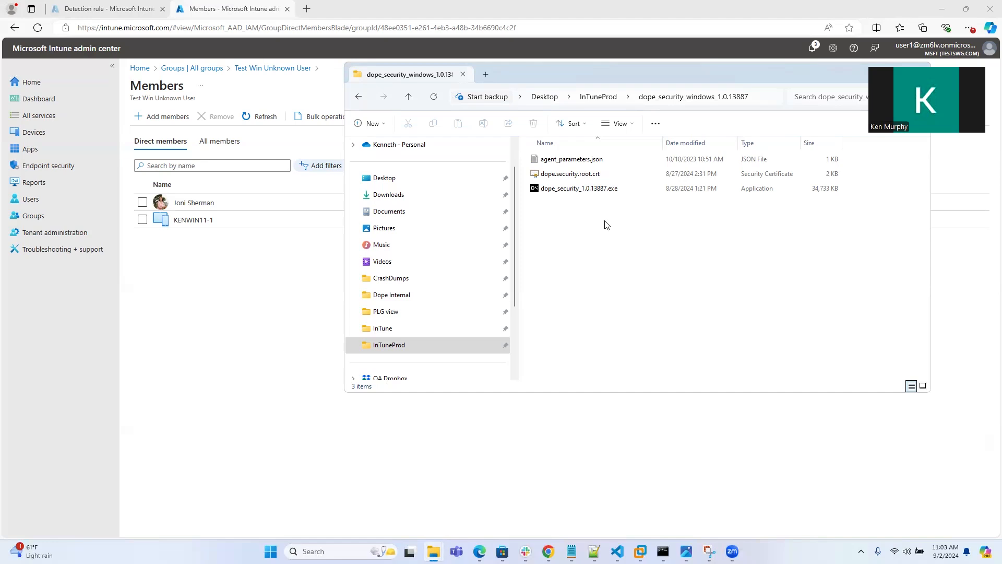
{"action": "left_click", "coordinate": [598, 97]}
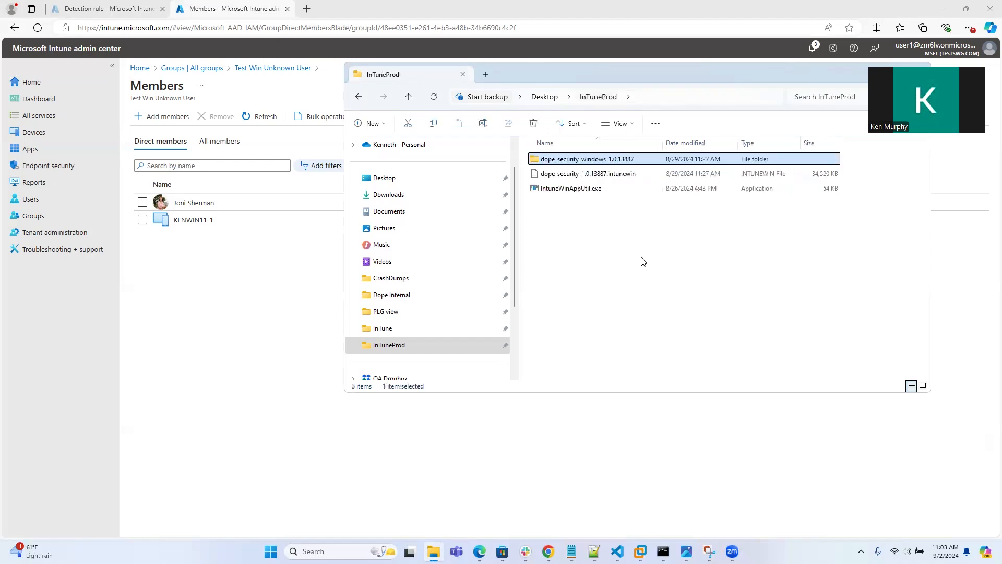
{"action": "left_click", "coordinate": [574, 192]}
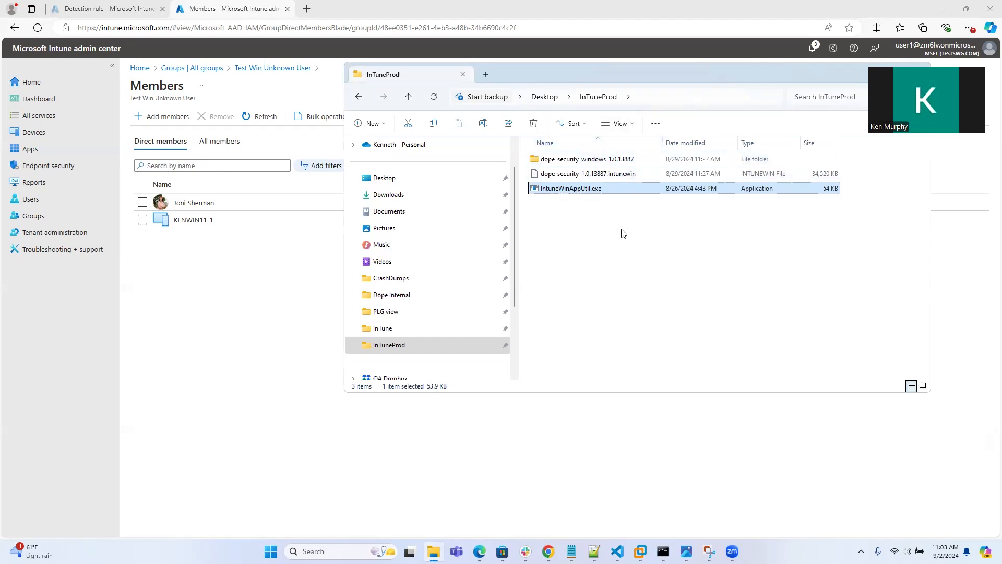
{"action": "left_click", "coordinate": [608, 177]}
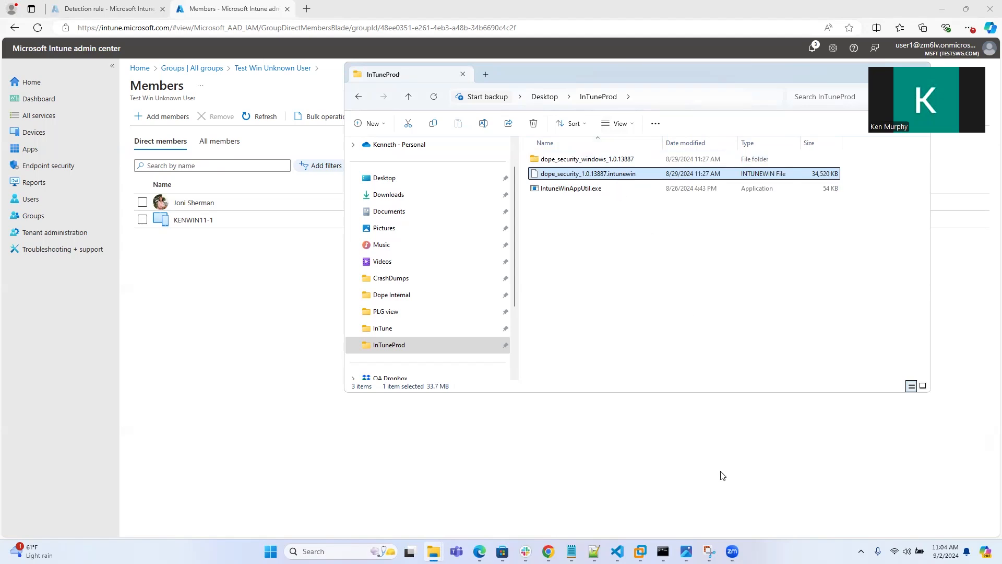
{"action": "mouse_move", "coordinate": [663, 549]}
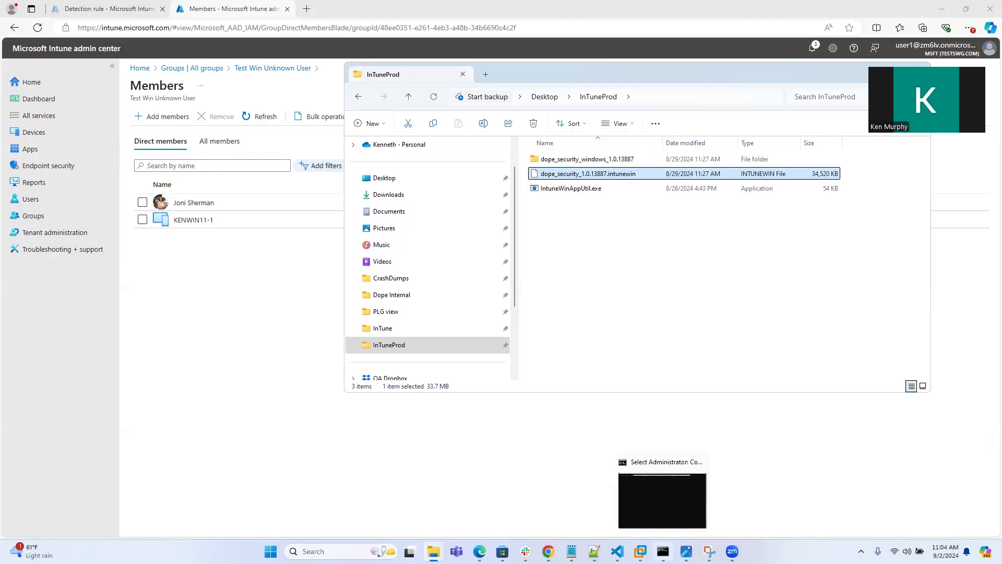
Review the IntuneWinAppUtil.exe packaging command in the administrator Command Prompt
{"action": "left_click", "coordinate": [663, 551]}
{"action": "left_click", "coordinate": [320, 186]}
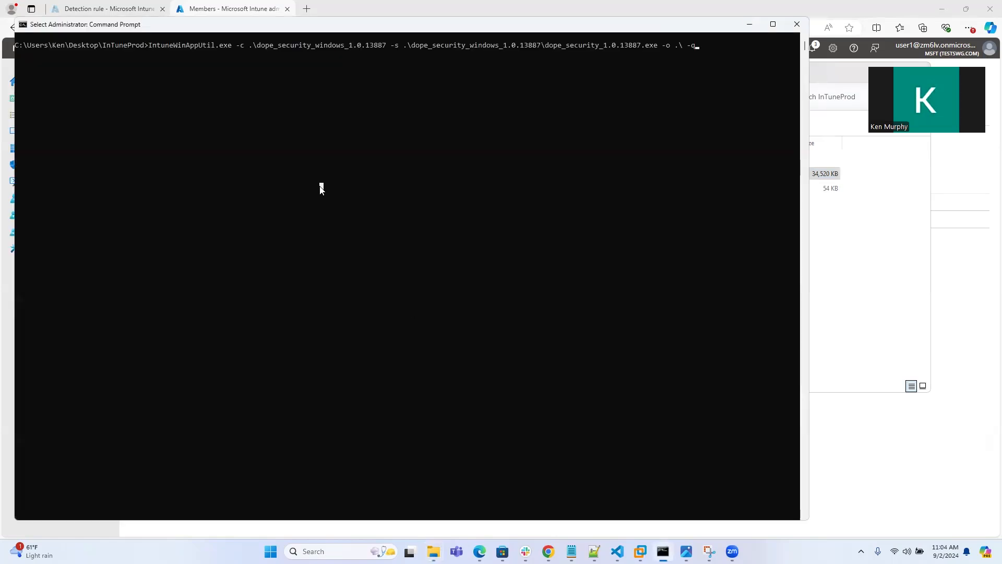
{"action": "left_click_drag", "start_coordinate": [100, 40], "coordinate": [128, 45]}
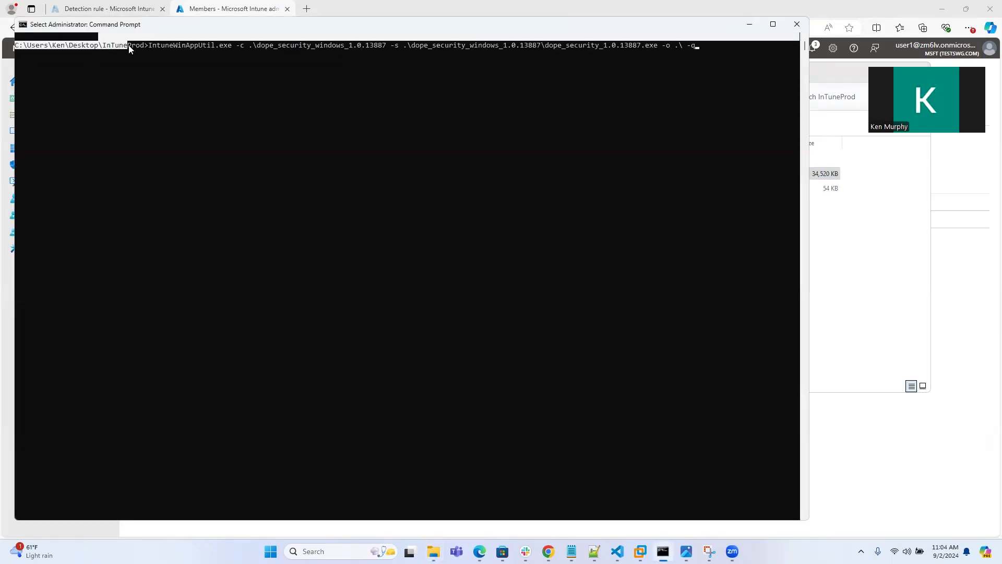
{"action": "left_click", "coordinate": [201, 104]}
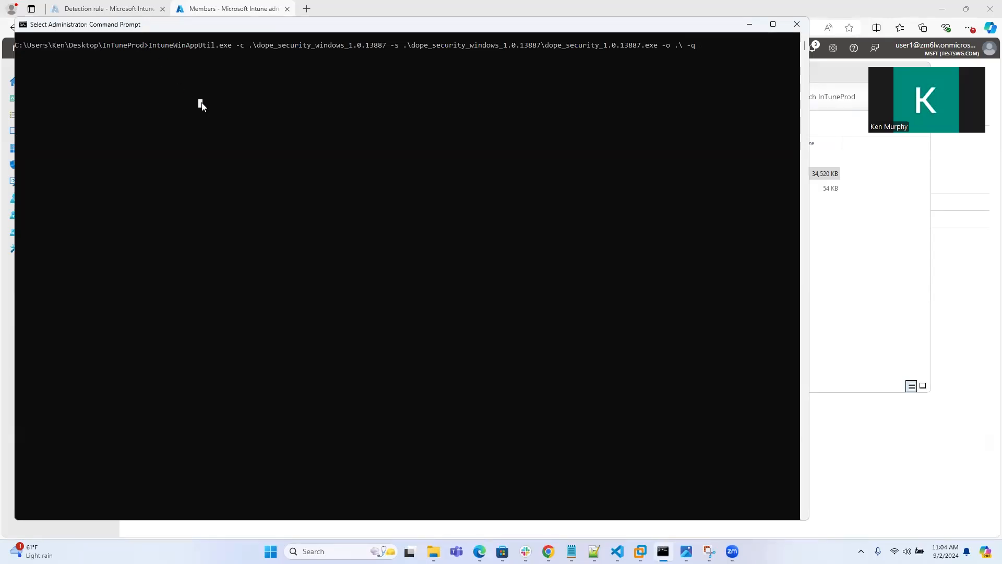
{"action": "left_click_drag", "start_coordinate": [149, 44], "coordinate": [398, 46]}
{"action": "left_click", "coordinate": [291, 70]}
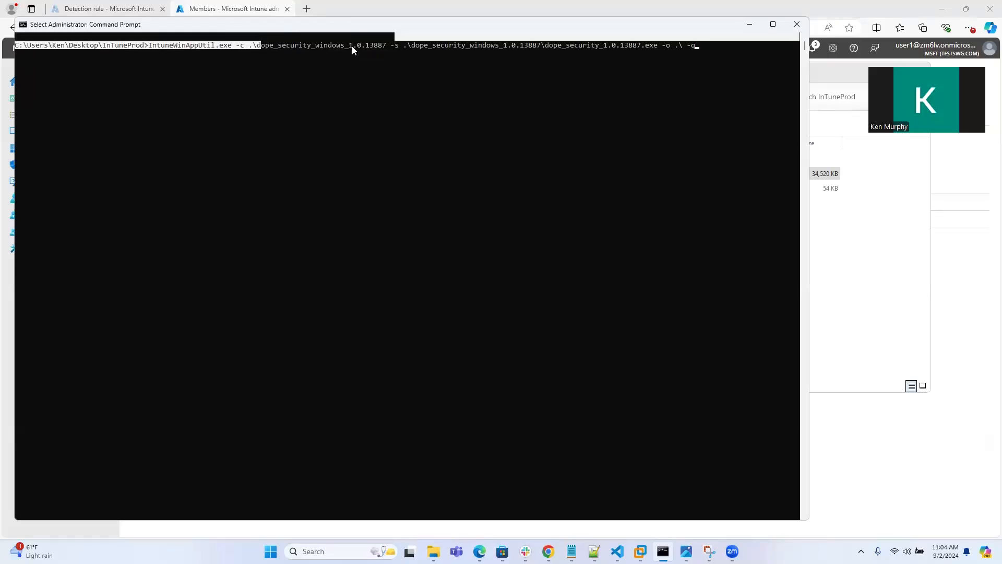
{"action": "left_click", "coordinate": [463, 45]}
{"action": "left_click_drag", "start_coordinate": [413, 45], "coordinate": [652, 46]}
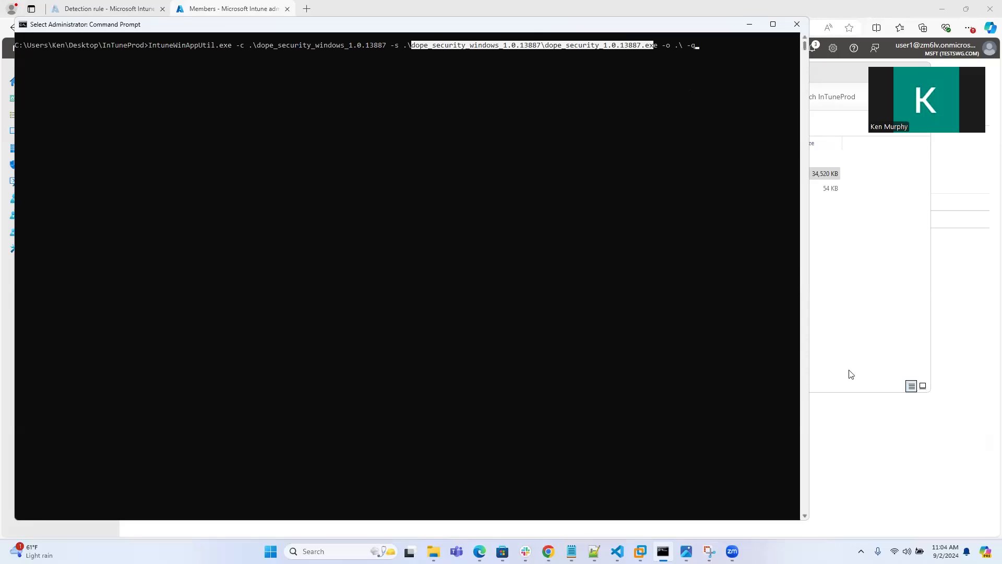
{"action": "left_click", "coordinate": [867, 440]}
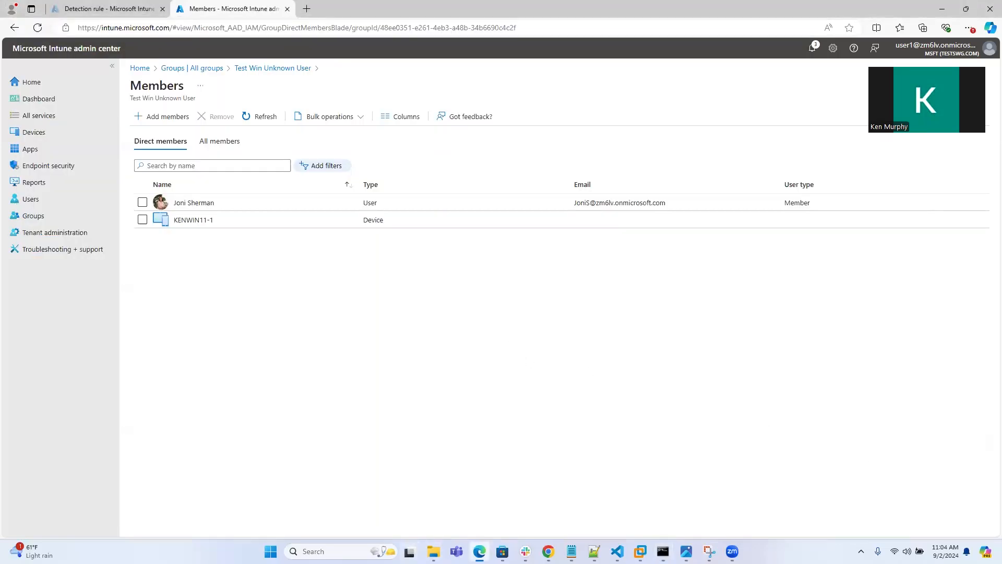
{"action": "mouse_move", "coordinate": [434, 551]}
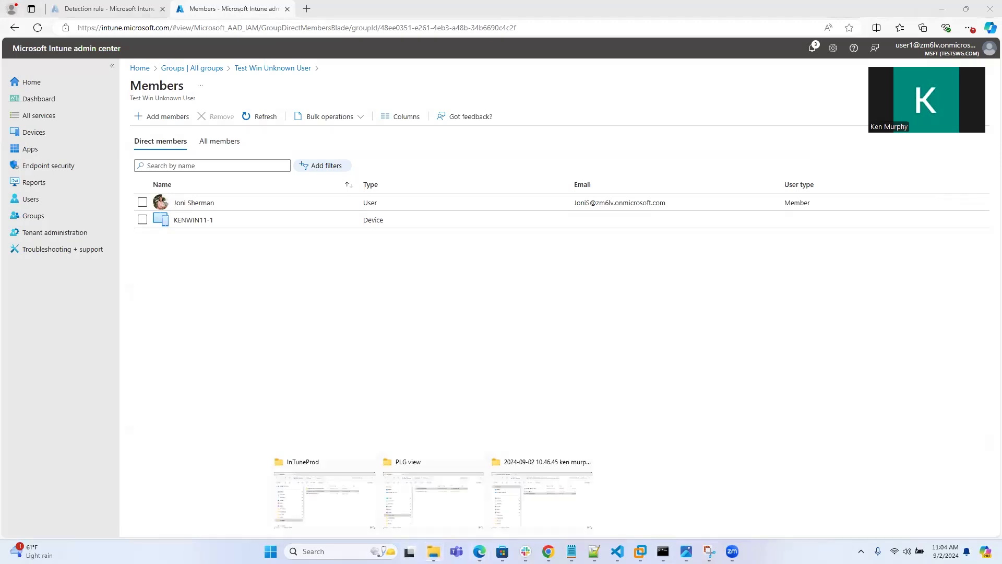
{"action": "left_click", "coordinate": [347, 491]}
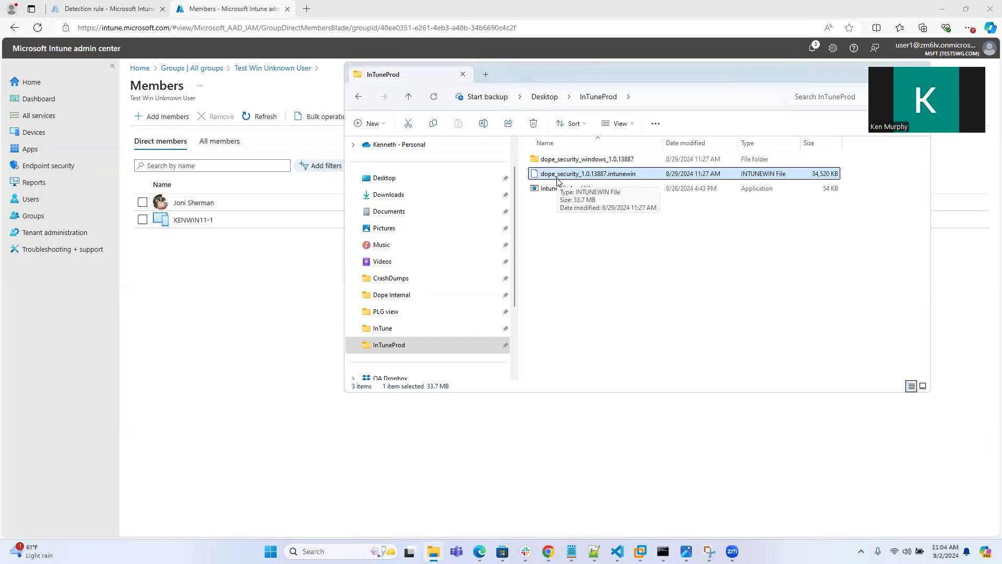
{"action": "left_click", "coordinate": [242, 296]}
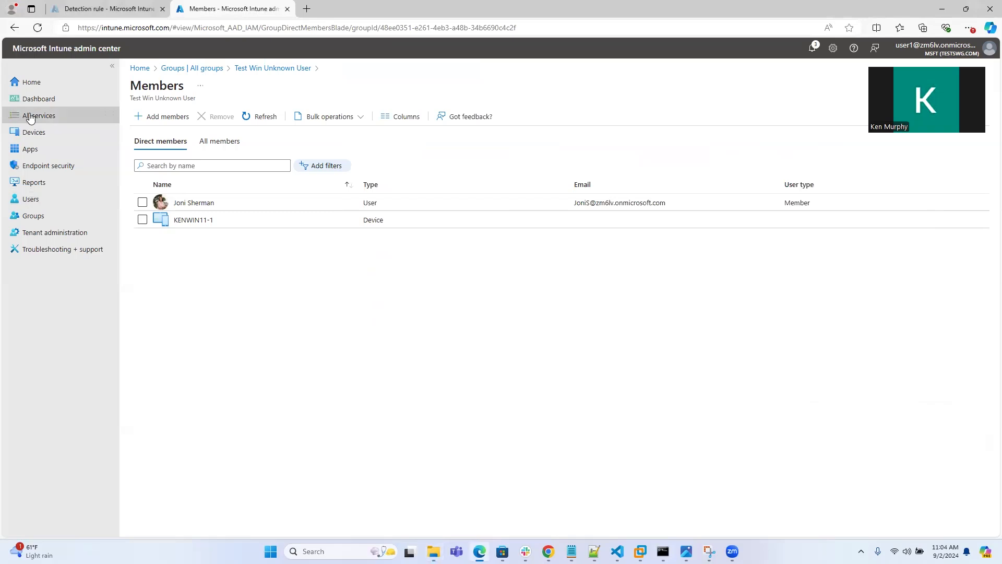
Open the Dope Security - Demo app's information for editing and start replacing its app package file
{"action": "left_click", "coordinate": [30, 150]}
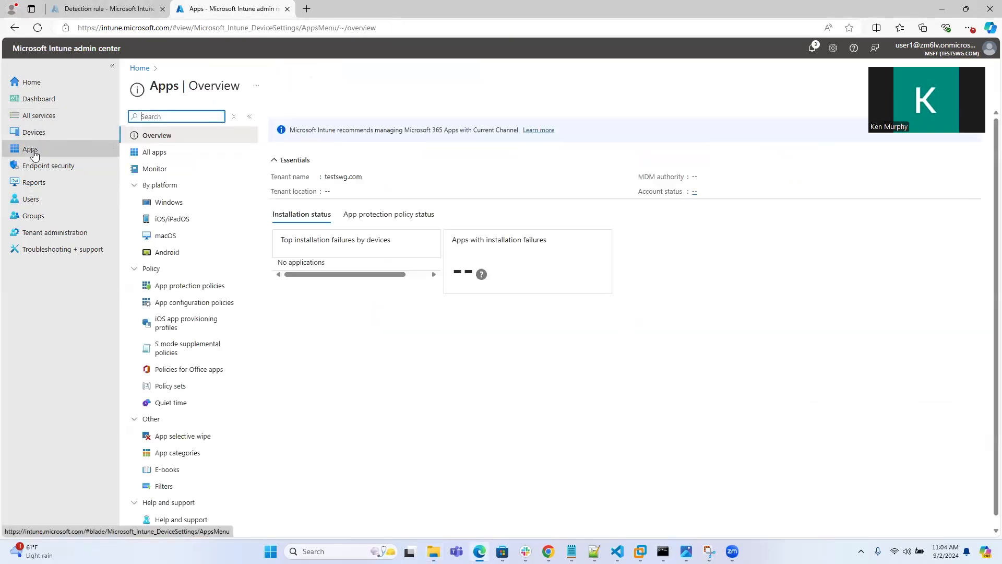
{"action": "left_click", "coordinate": [168, 151]}
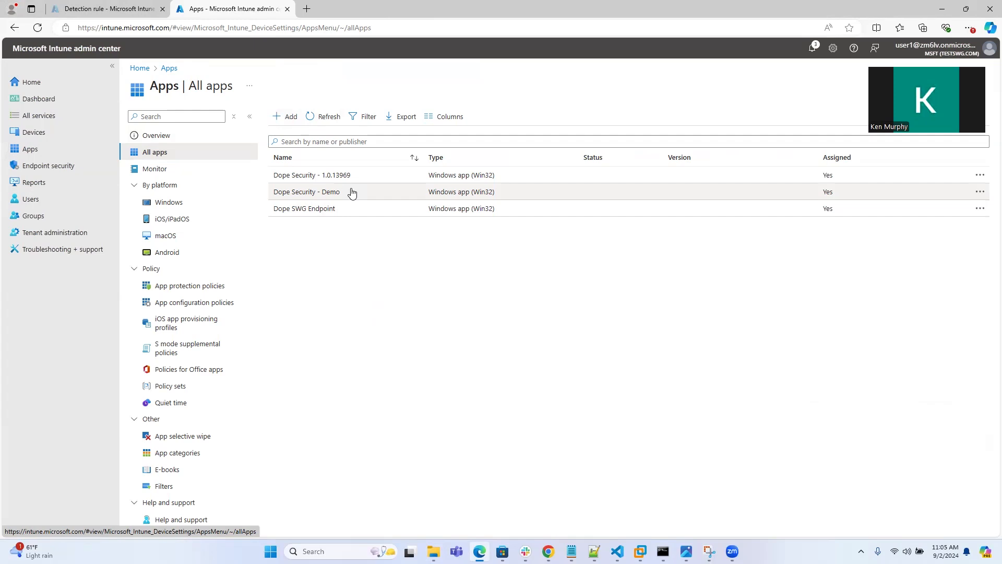
{"action": "left_click", "coordinate": [331, 192]}
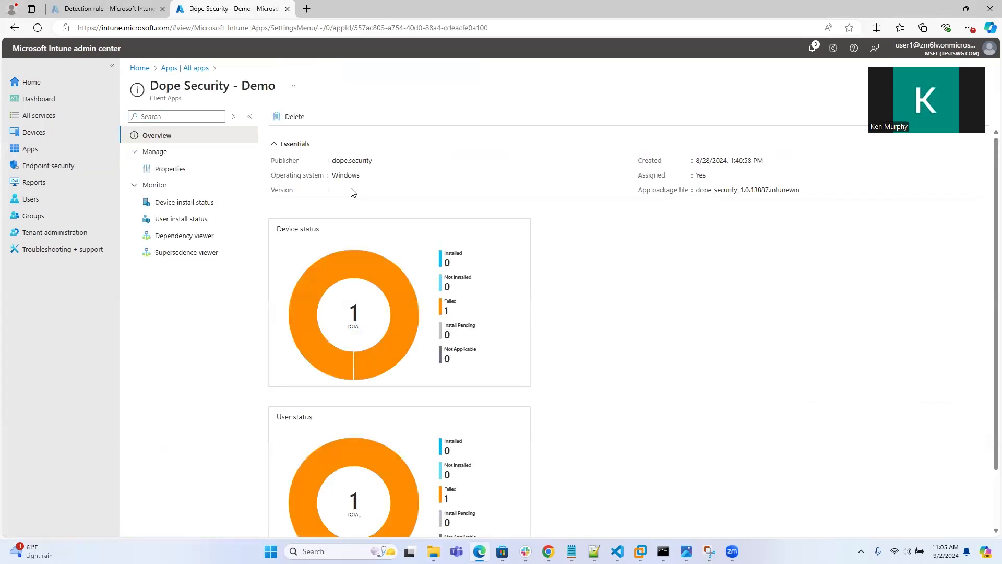
{"action": "left_click", "coordinate": [179, 174]}
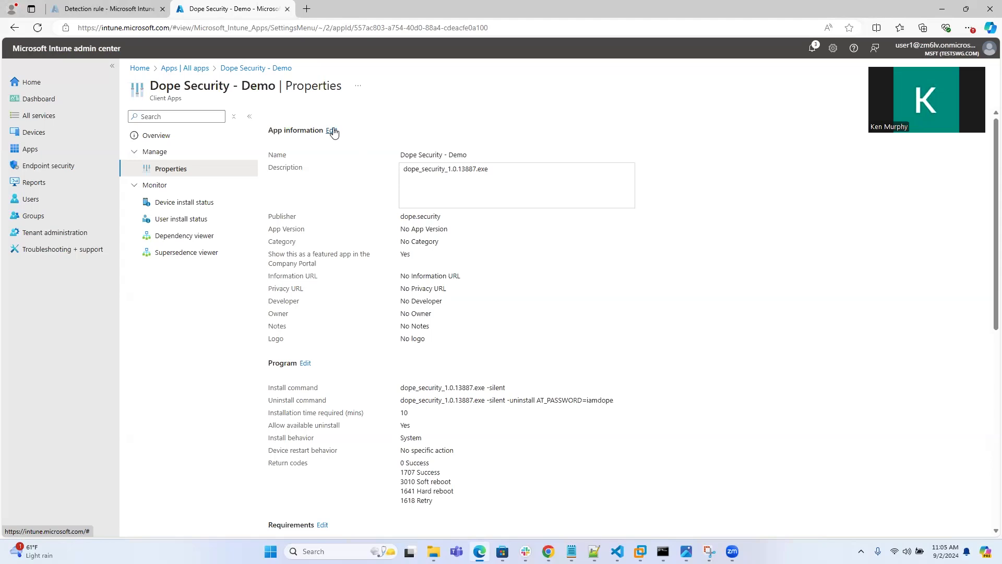
{"action": "left_click", "coordinate": [331, 130]}
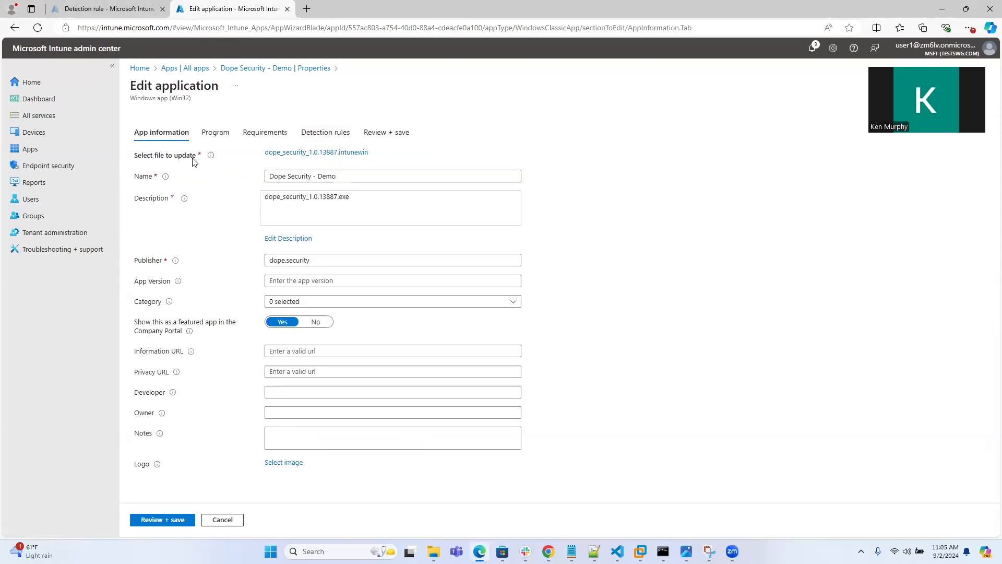
{"action": "left_click", "coordinate": [345, 152]}
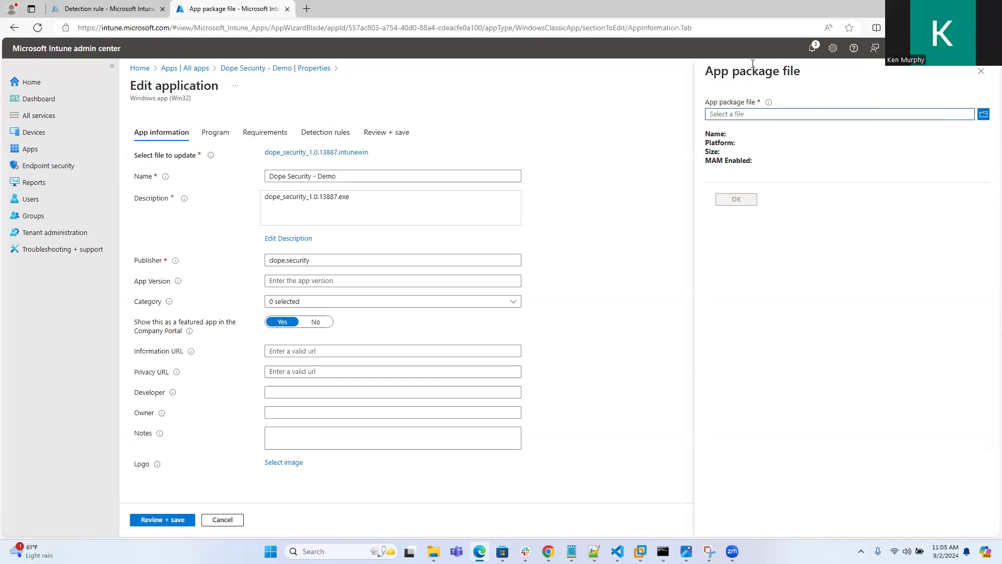
{"action": "left_click", "coordinate": [983, 116]}
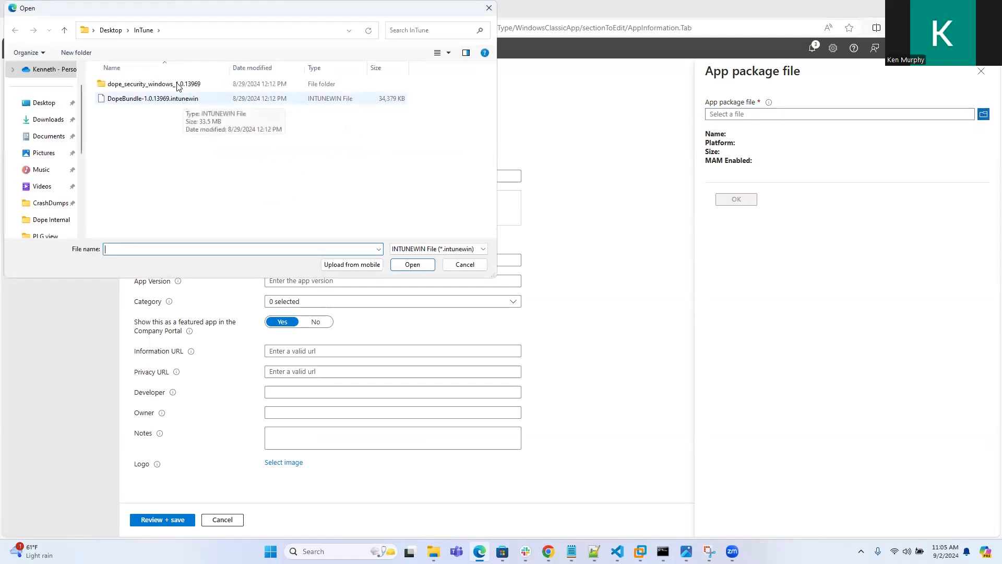
{"action": "left_click", "coordinate": [112, 34]}
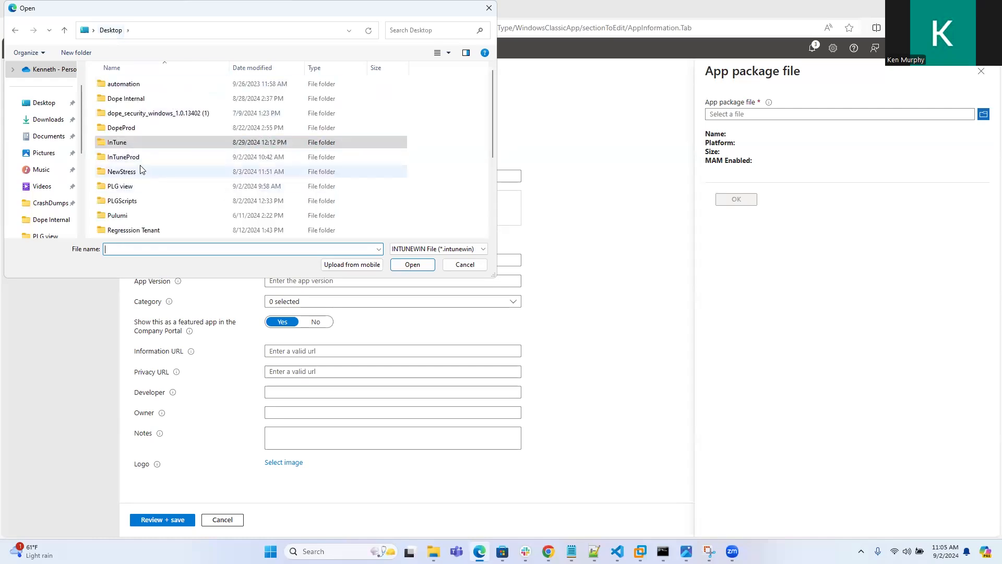
{"action": "double_click", "coordinate": [147, 160]}
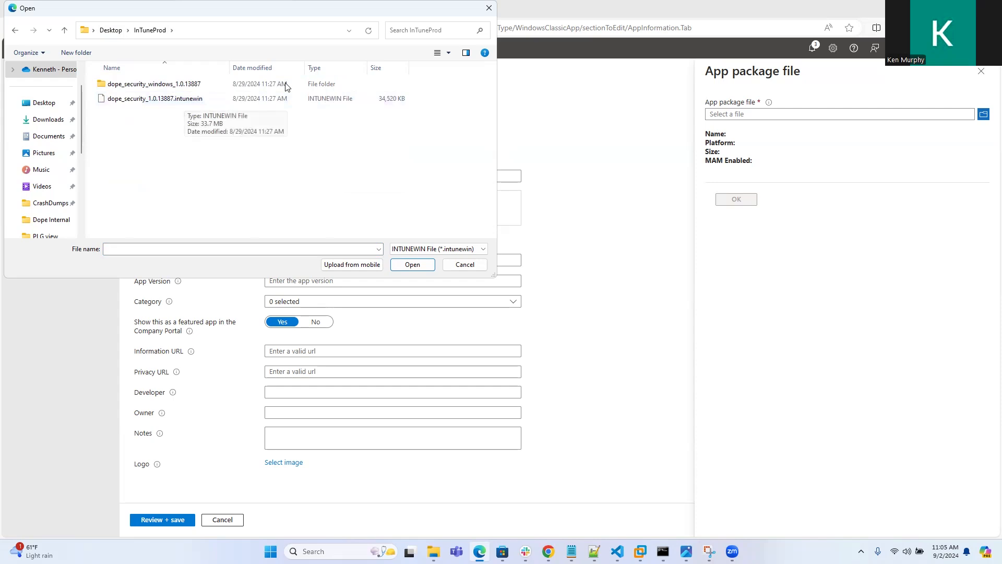
{"action": "left_click", "coordinate": [488, 8]}
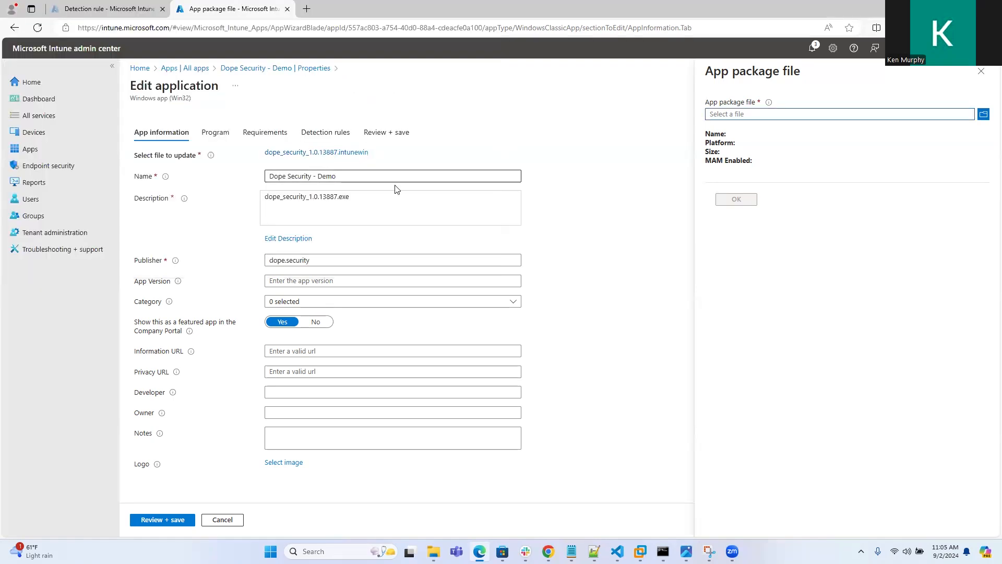
Review the app's name and publisher fields on the app information page
{"action": "left_click_drag", "start_coordinate": [377, 176], "coordinate": [251, 185]}
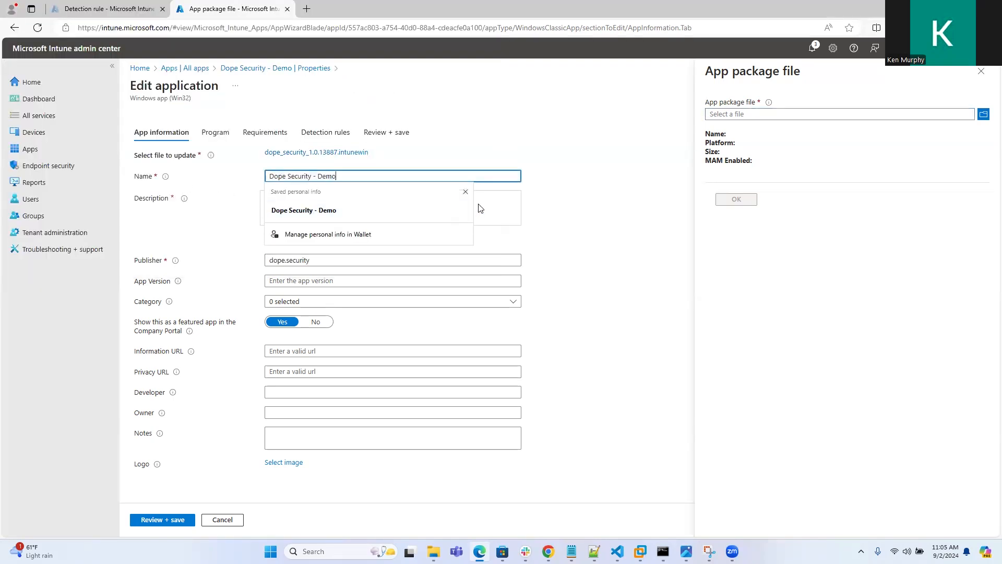
{"action": "left_click", "coordinate": [499, 209]}
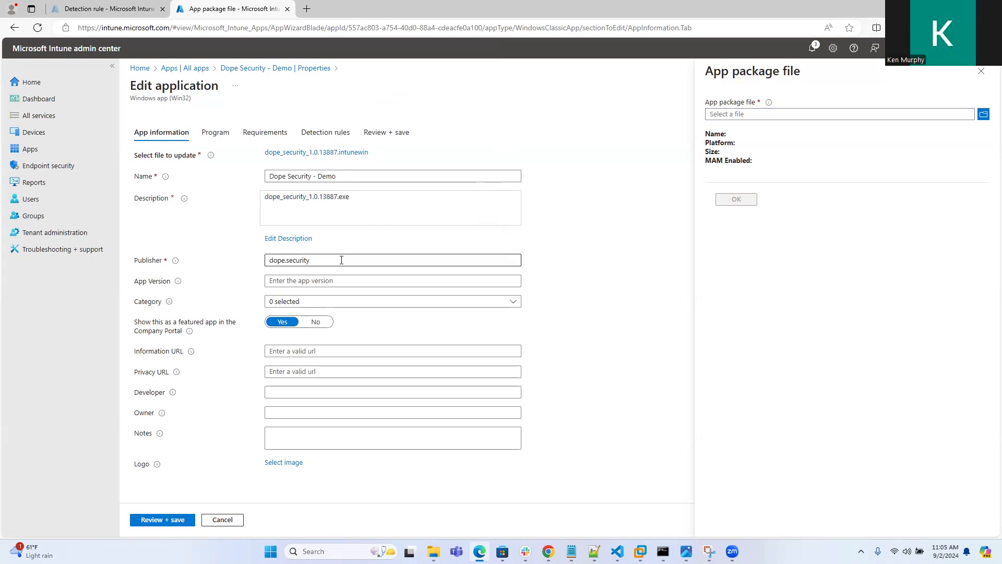
{"action": "left_click_drag", "start_coordinate": [334, 262], "coordinate": [253, 264]}
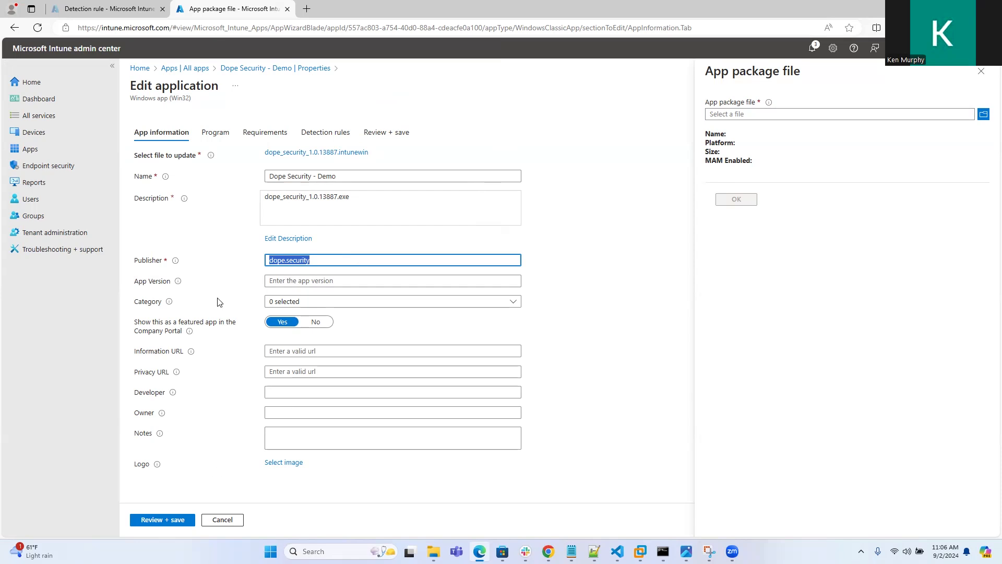
Open the Program settings and review the install command, uninstall command and installation time
{"action": "left_click", "coordinate": [215, 134]}
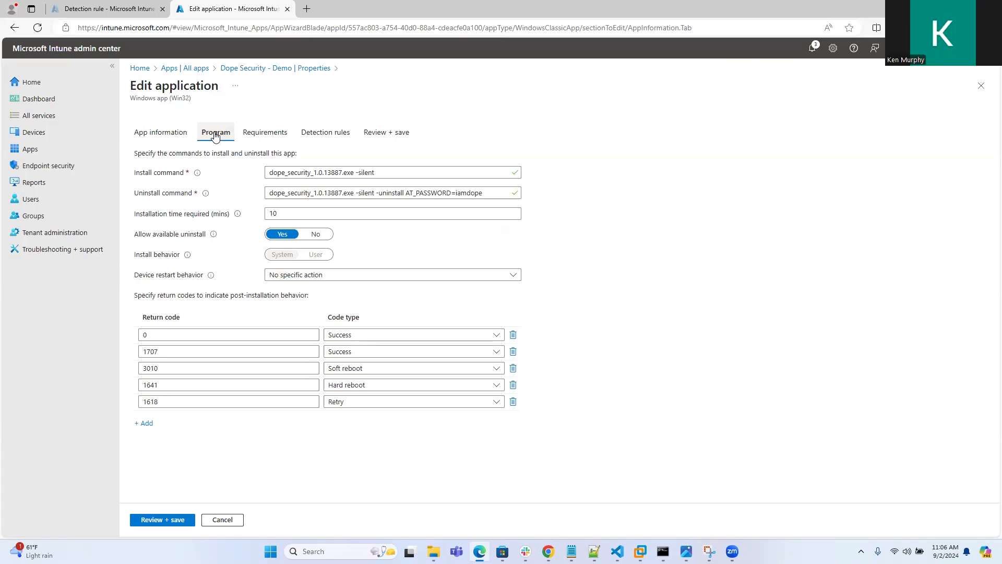
{"action": "left_click", "coordinate": [398, 173]}
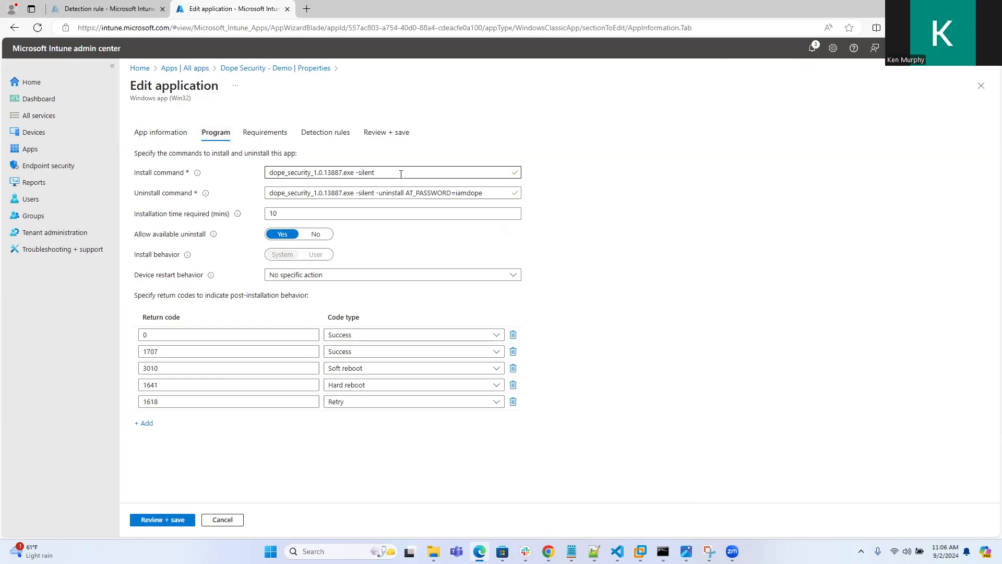
{"action": "left_click_drag", "start_coordinate": [396, 174], "coordinate": [263, 179]}
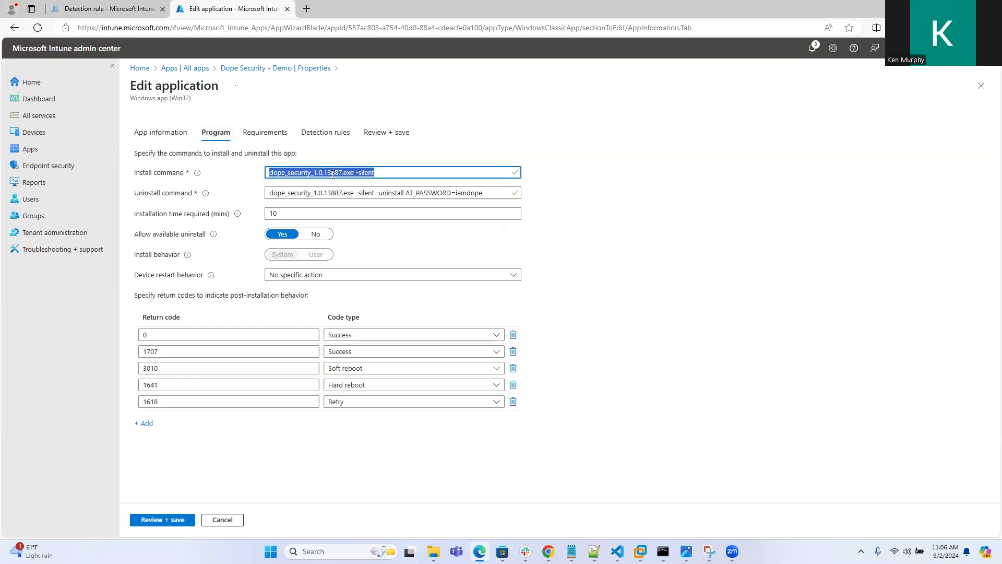
{"action": "left_click", "coordinate": [332, 174]}
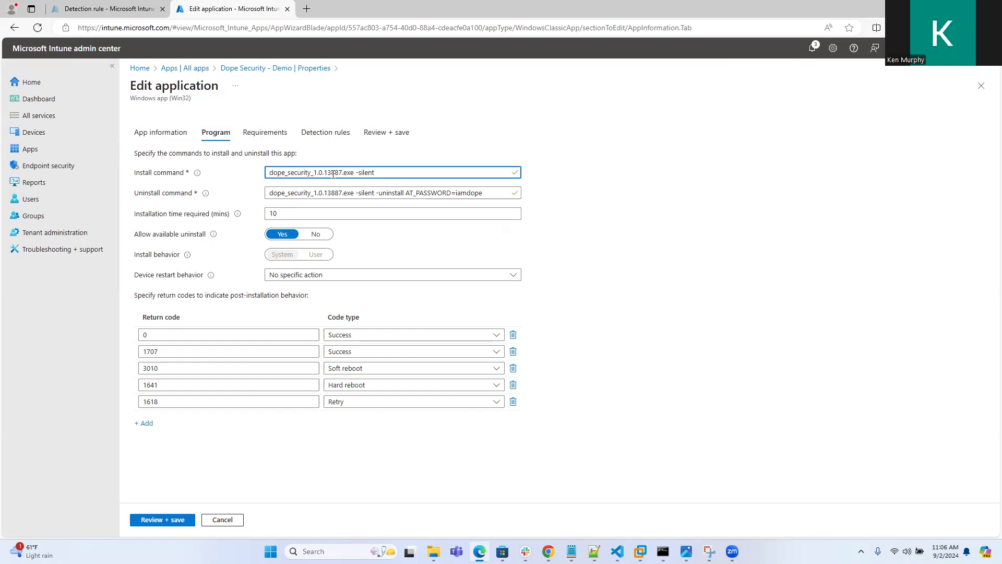
{"action": "left_click_drag", "start_coordinate": [491, 193], "coordinate": [251, 202]}
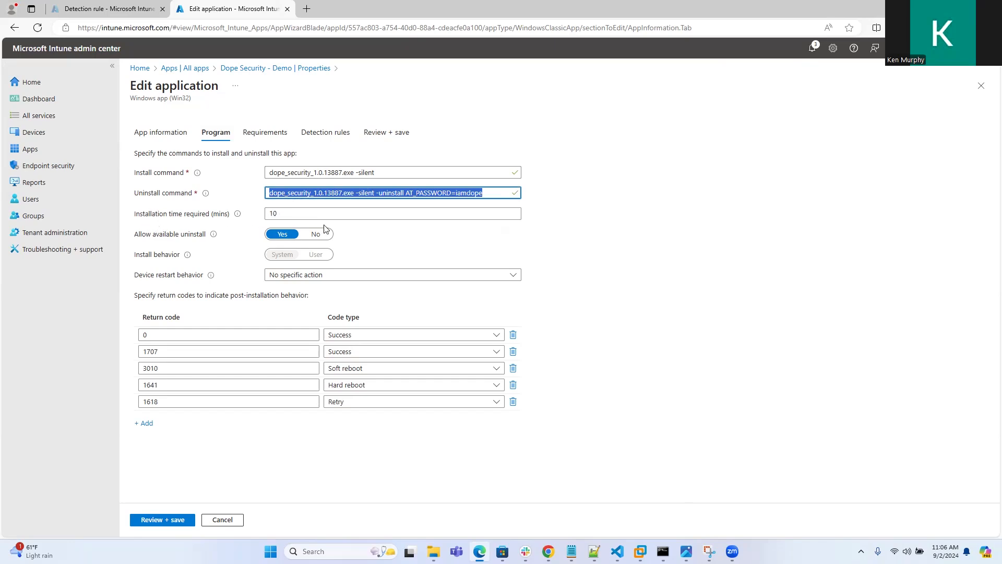
{"action": "left_click_drag", "start_coordinate": [279, 214], "coordinate": [259, 219]}
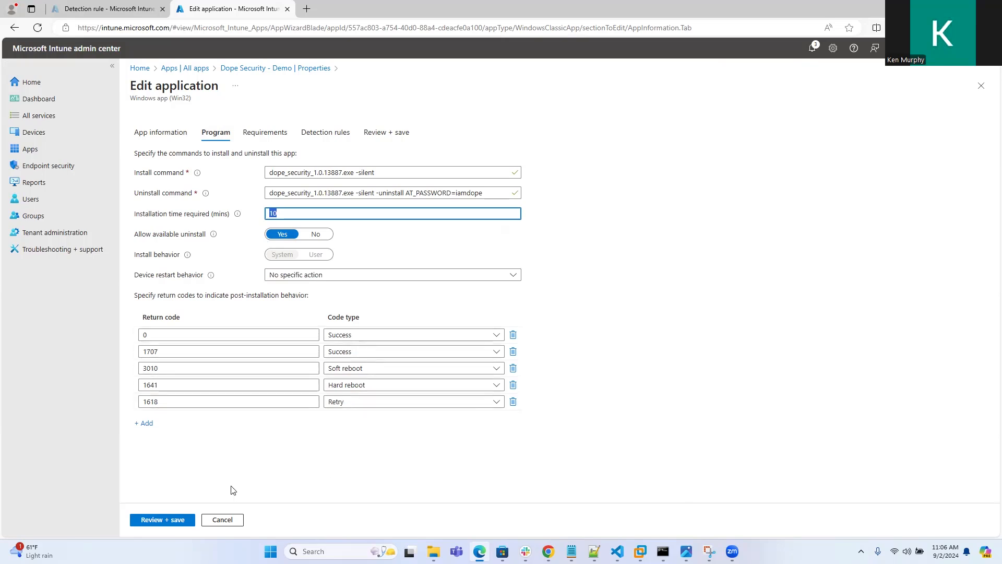
Review the requirements and open the existing file detection rule to inspect its detection method
{"action": "left_click", "coordinate": [272, 137]}
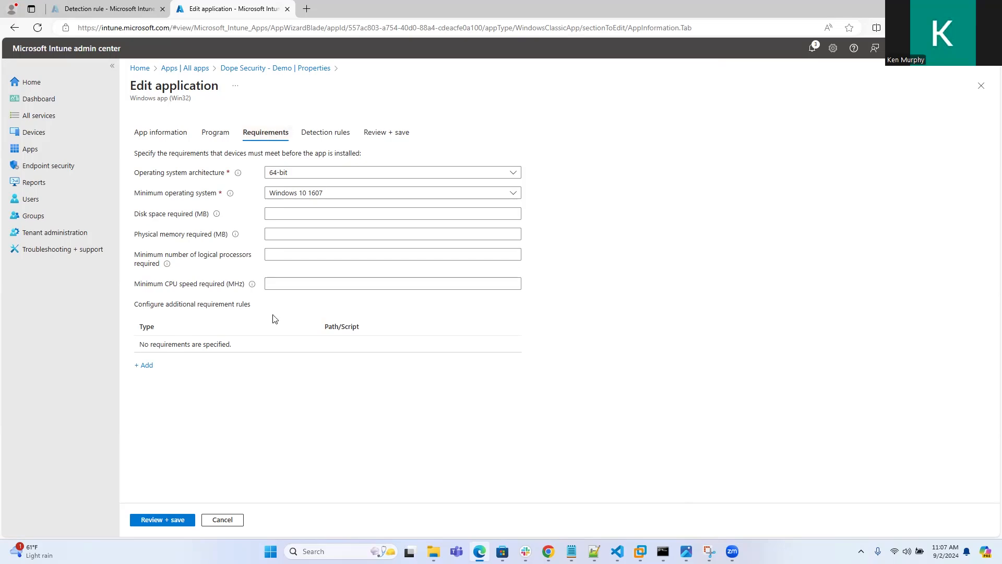
{"action": "left_click", "coordinate": [324, 137]}
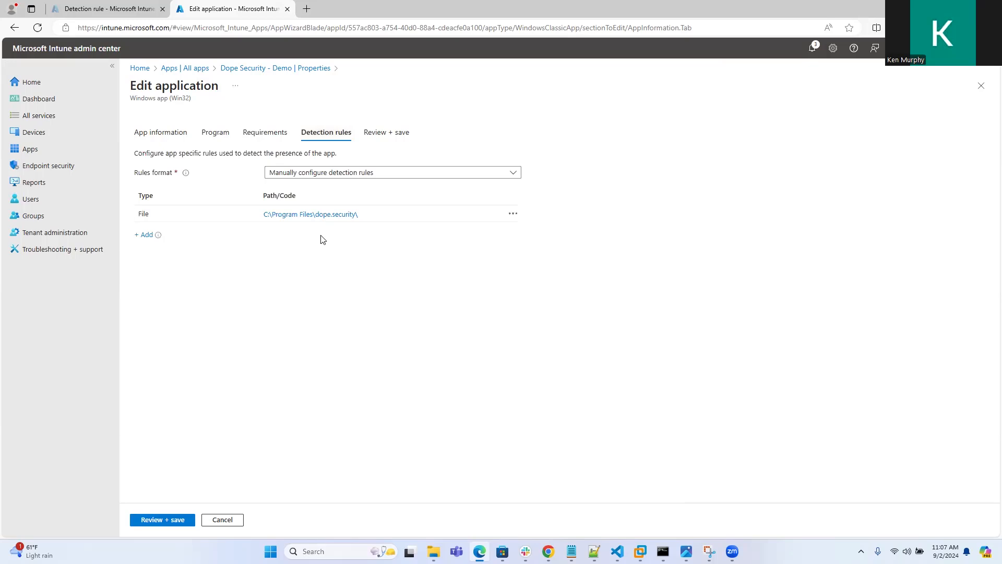
{"action": "left_click", "coordinate": [323, 217]}
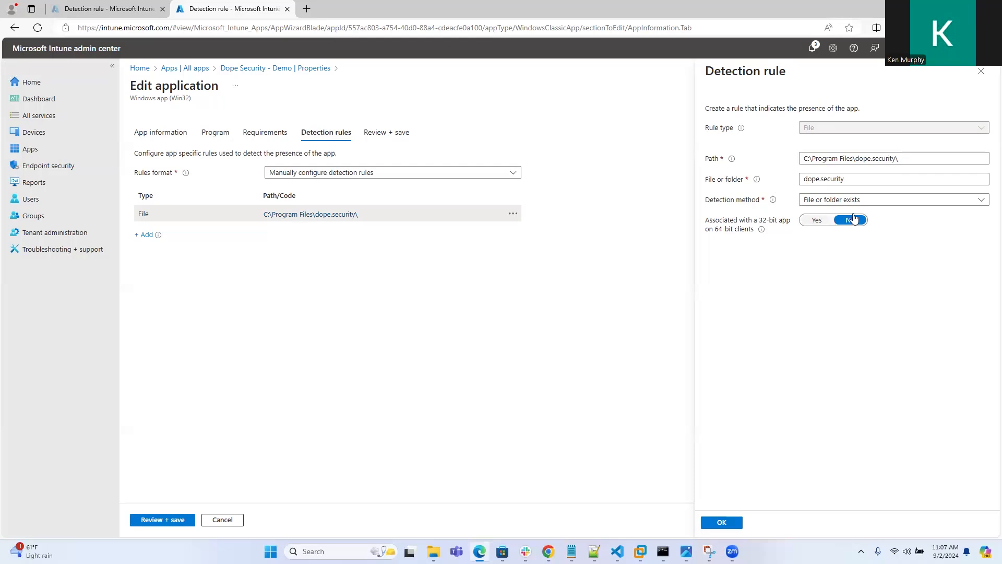
{"action": "left_click", "coordinate": [966, 204]}
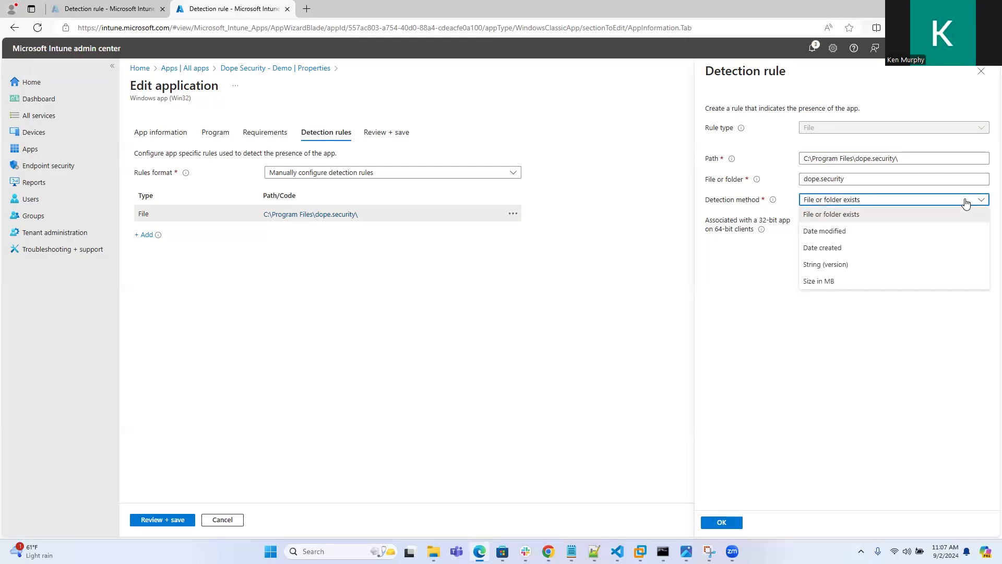
{"action": "left_click", "coordinate": [782, 291]}
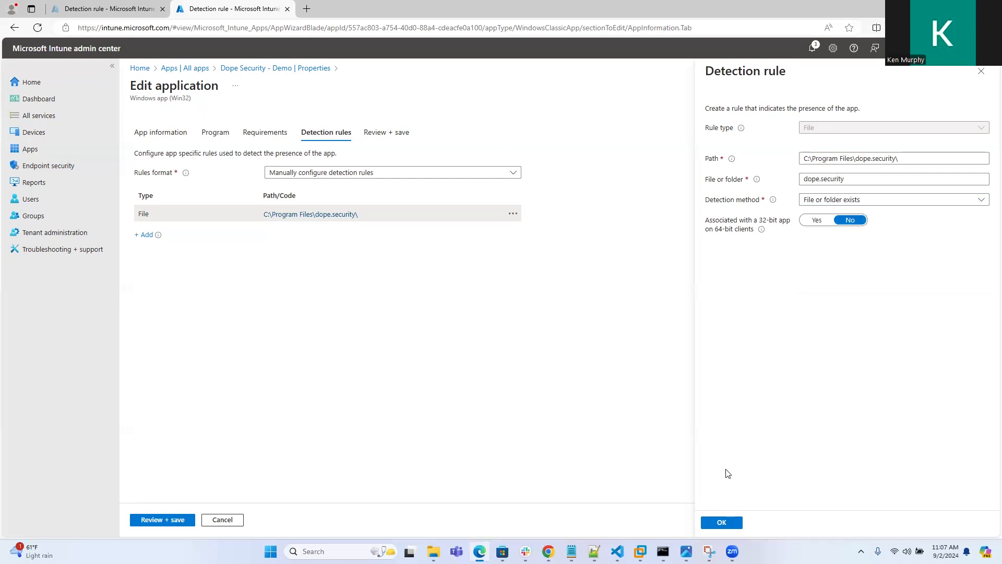
{"action": "left_click", "coordinate": [722, 524]}
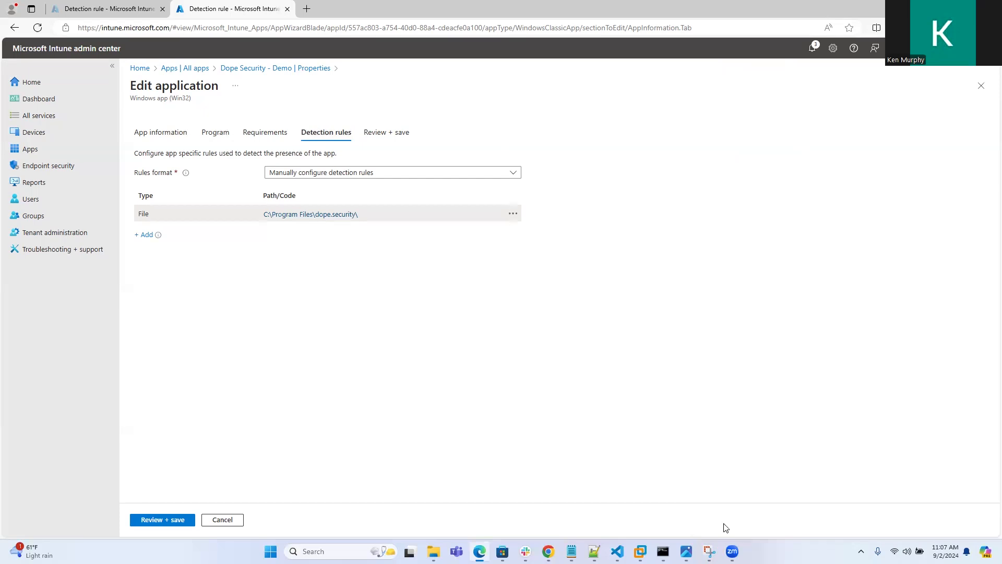
Review the summary and save the edited Dope Security - Demo application
{"action": "left_click", "coordinate": [176, 523]}
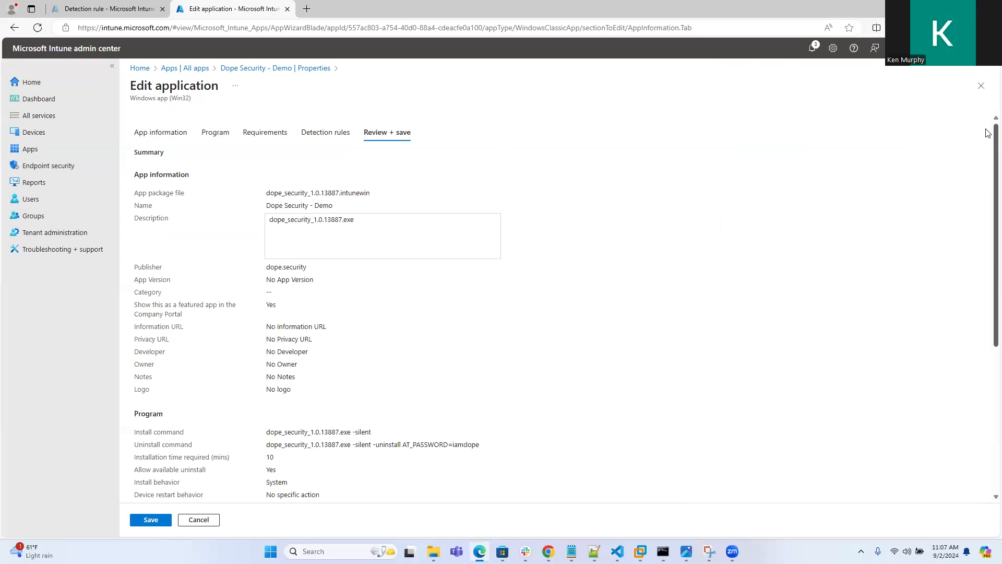
{"action": "left_click", "coordinate": [151, 521]}
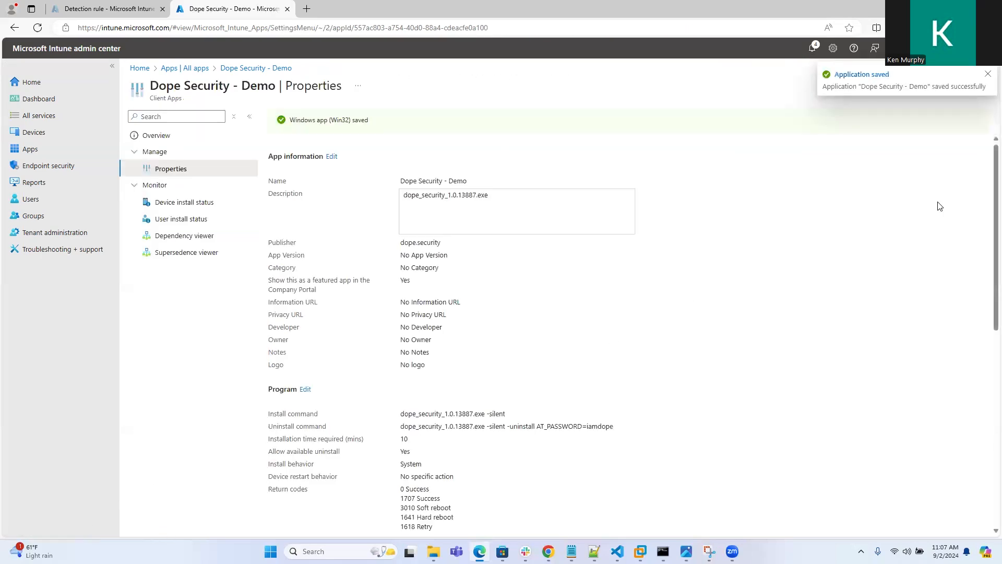
Open the app's assignments for editing from its properties page
{"action": "left_click_drag", "start_coordinate": [988, 158], "coordinate": [988, 313]}
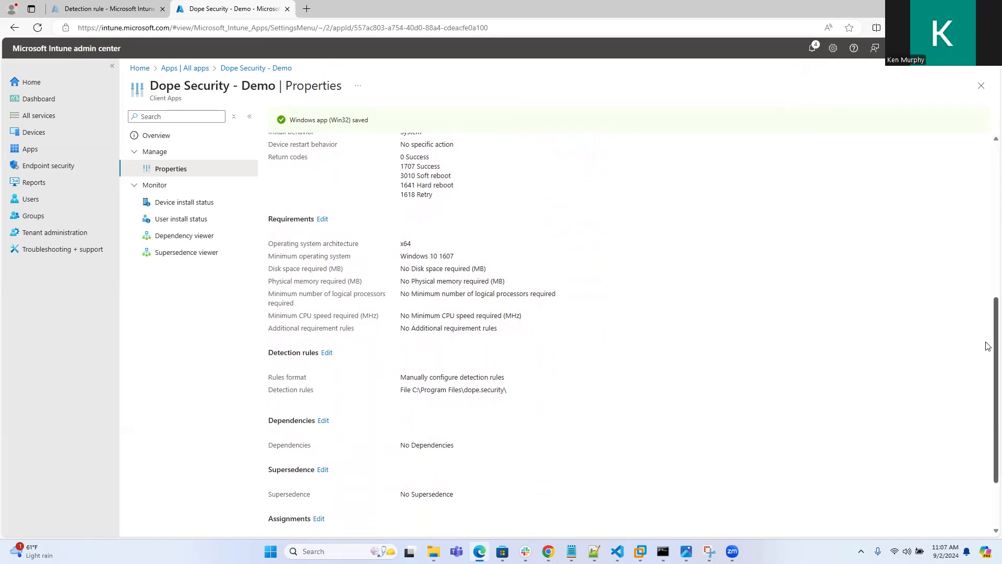
{"action": "scroll", "coordinate": [988, 347], "scroll_direction": "down", "scroll_amount": 2}
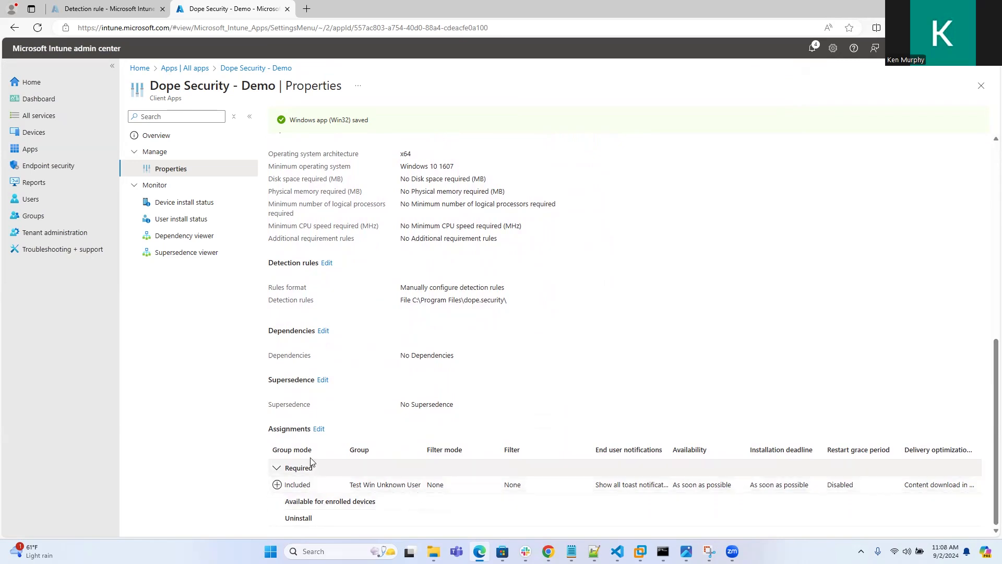
{"action": "double_click", "coordinate": [271, 430]}
{"action": "left_click", "coordinate": [318, 428]}
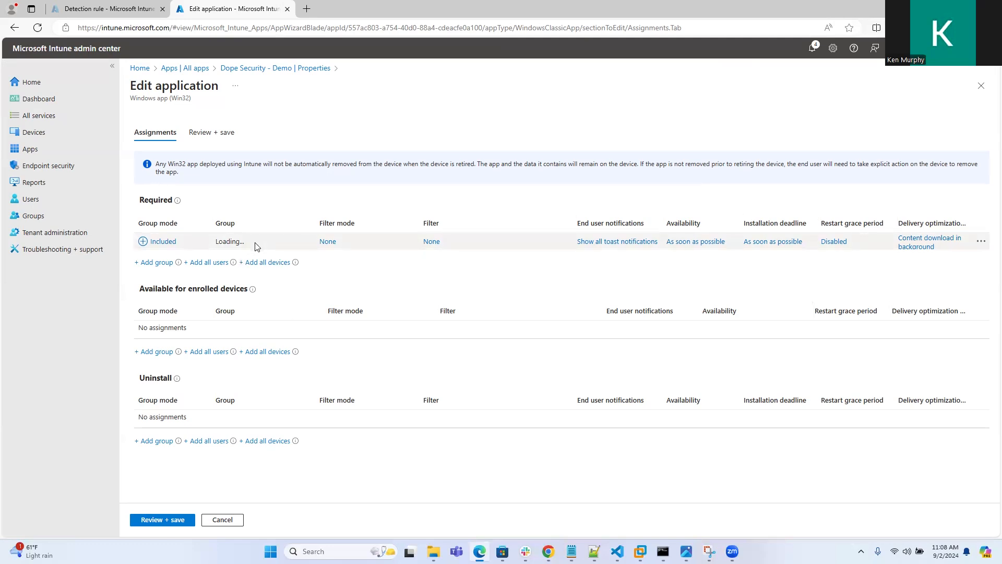
Browse the groups available to add to the Required assignment without selecting any
{"action": "left_click", "coordinate": [157, 263]}
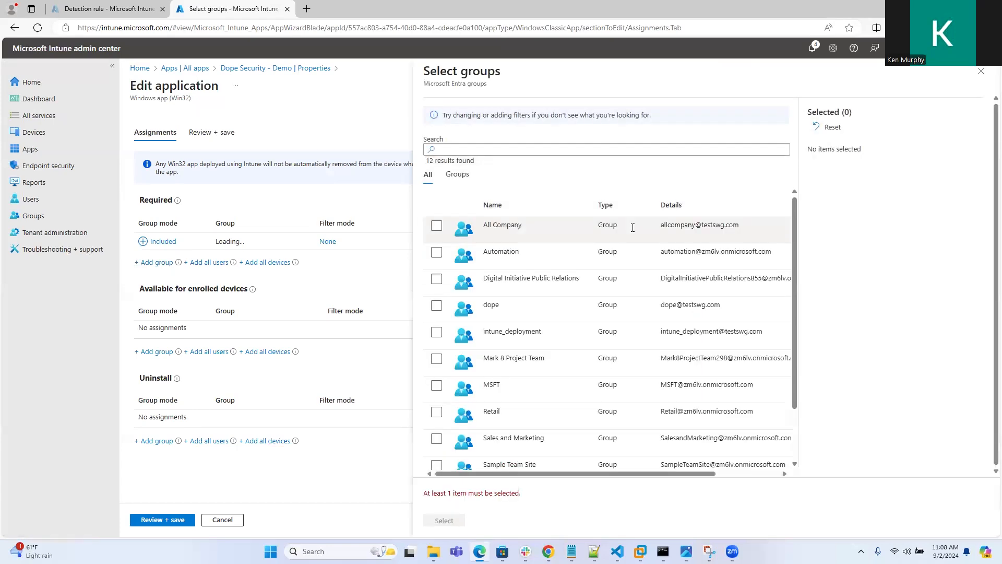
{"action": "scroll", "coordinate": [799, 237], "scroll_direction": "down", "scroll_amount": 2}
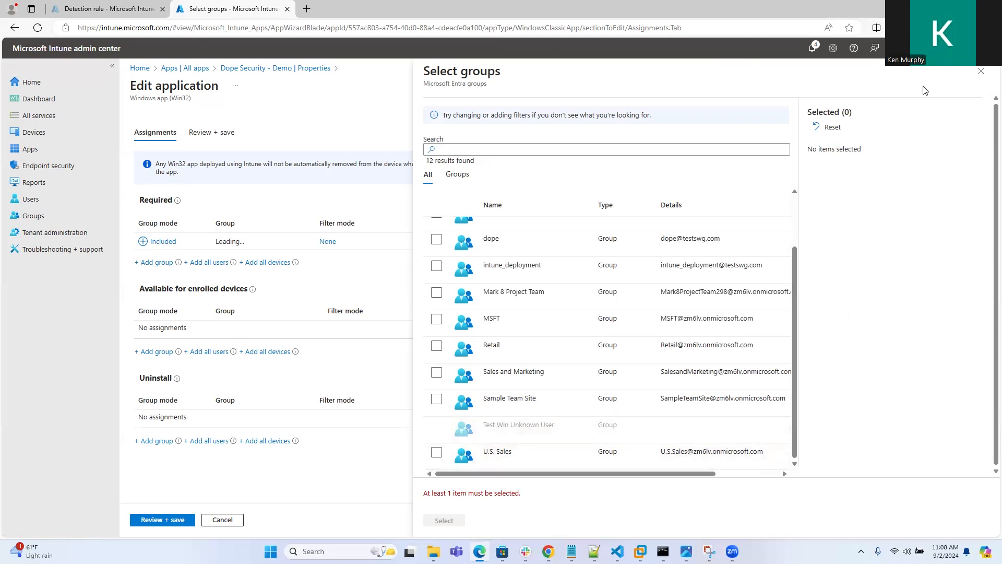
{"action": "left_click", "coordinate": [981, 71]}
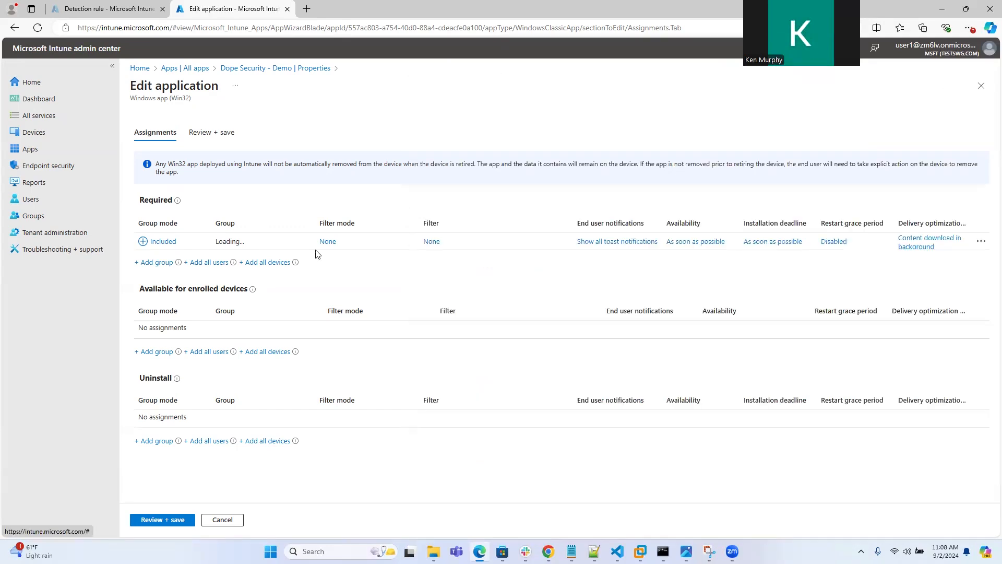
Reload the assignments editing page
{"action": "left_click", "coordinate": [337, 25]}
{"action": "key", "text": "Return"}
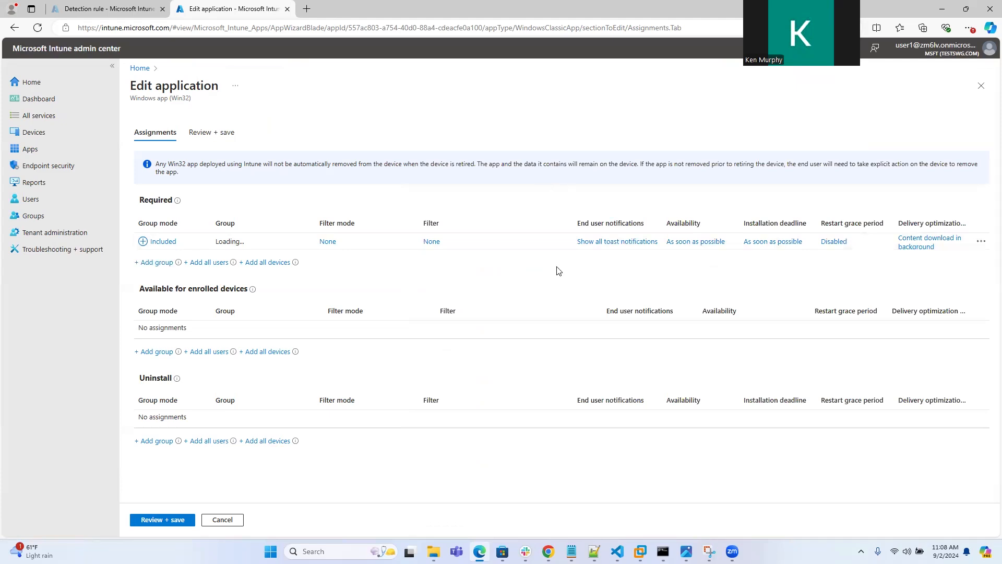
{"action": "double_click", "coordinate": [339, 325]}
{"action": "left_click", "coordinate": [524, 278]}
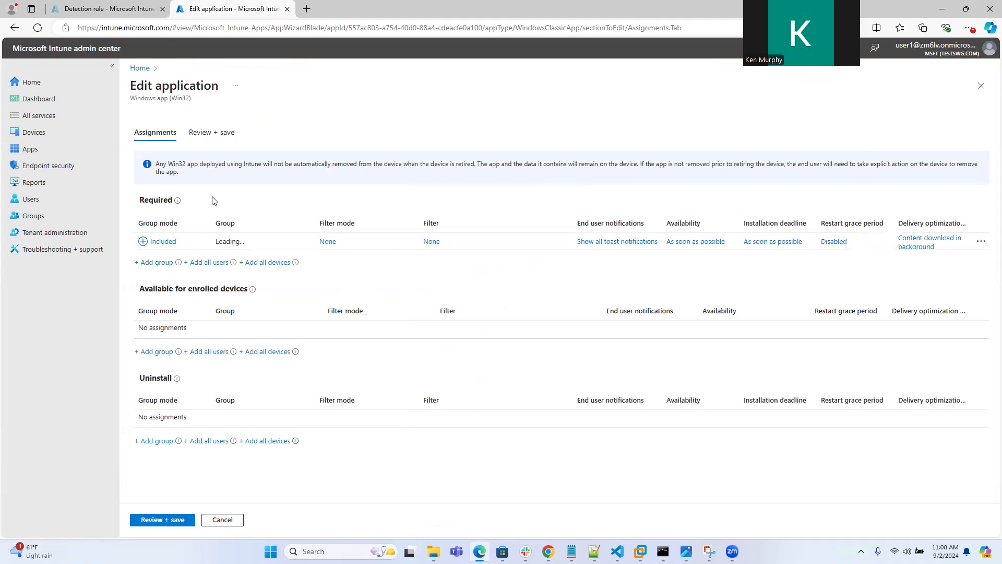